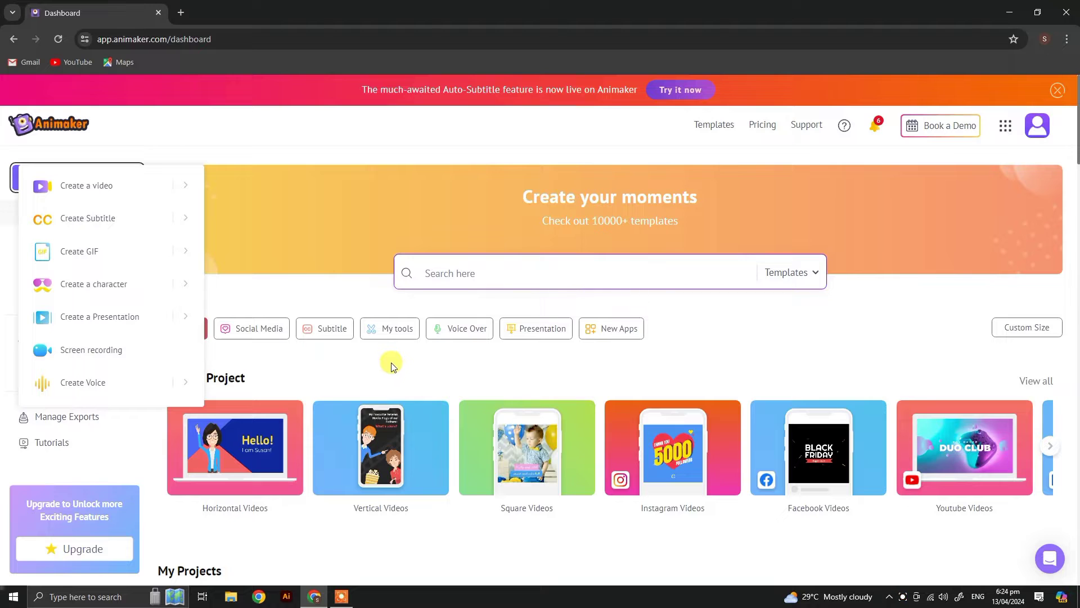
Create a new Horizontal Video and choose Start with Blank
left_click(281, 461)
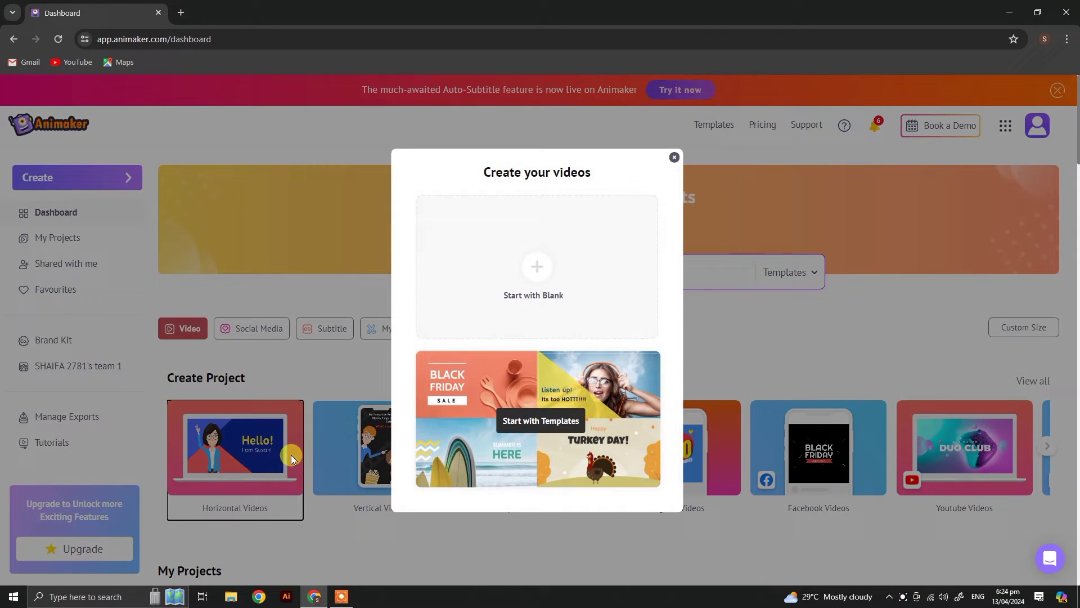
left_click(467, 272)
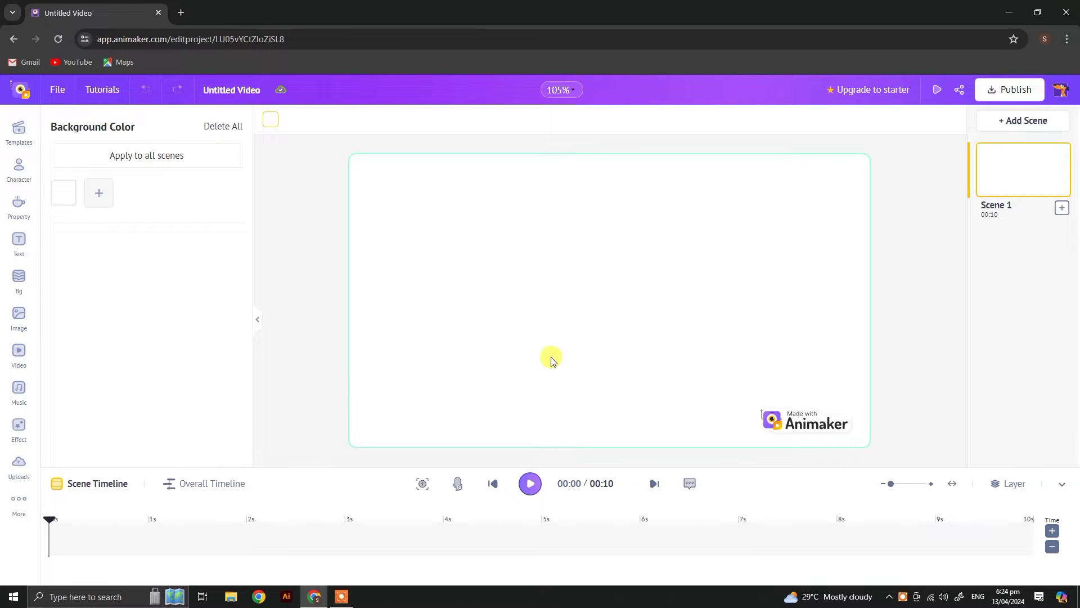
Add the custom mustached character from My Characters, move it left and enlarge it
left_click(20, 171)
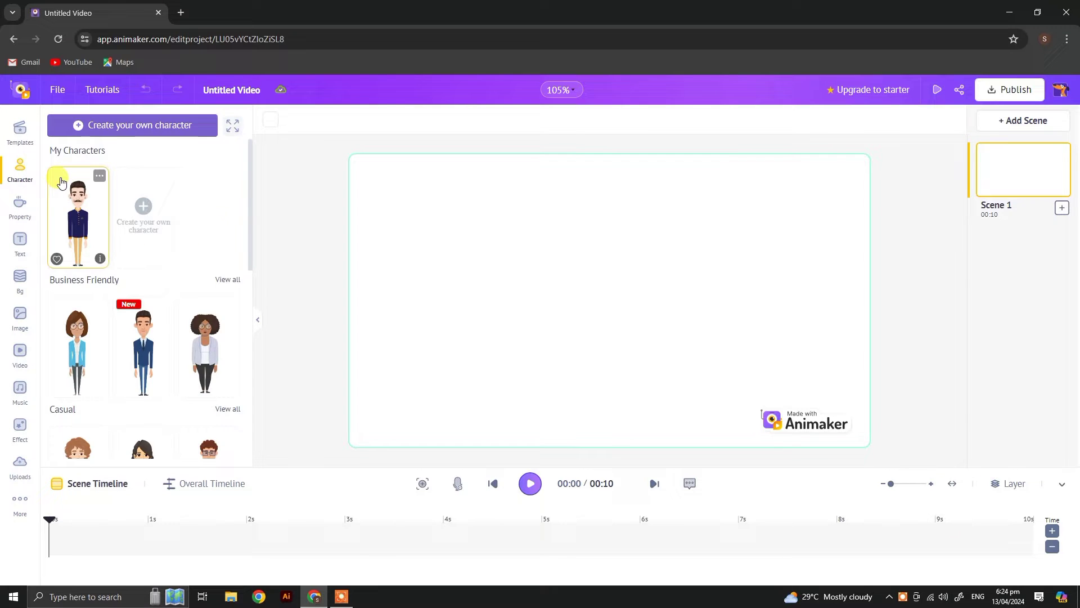
left_click(73, 192)
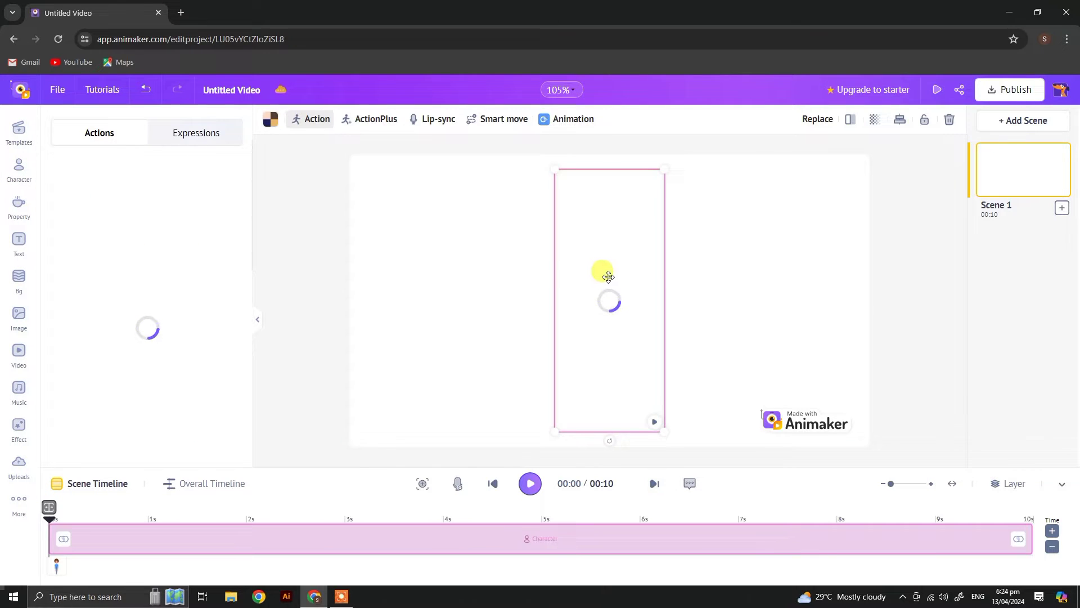
left_click_drag(608, 276, 429, 276)
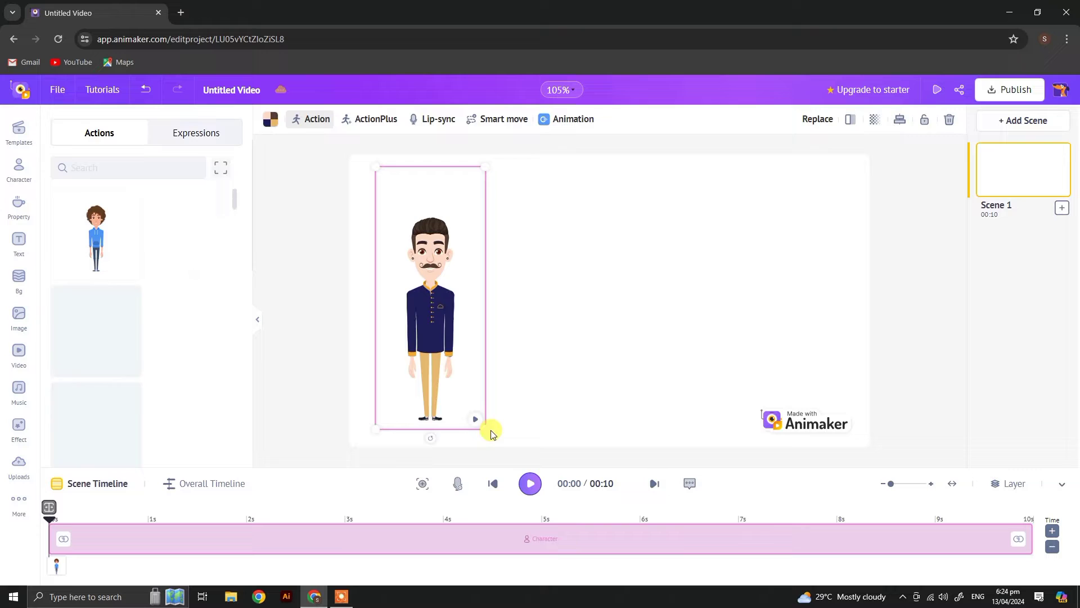
left_click(475, 419)
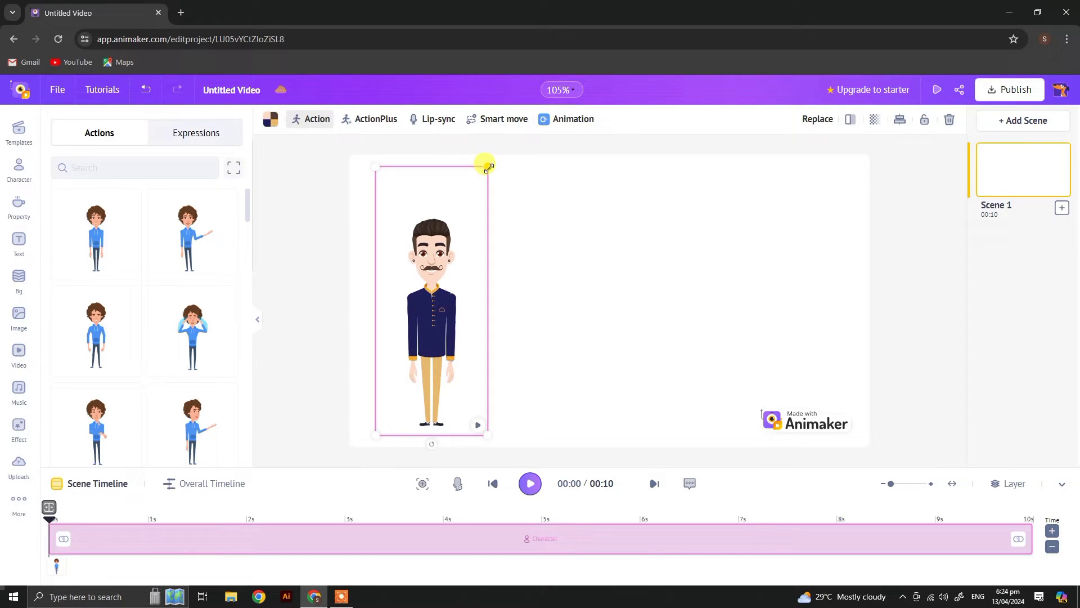
left_click_drag(488, 168, 518, 163)
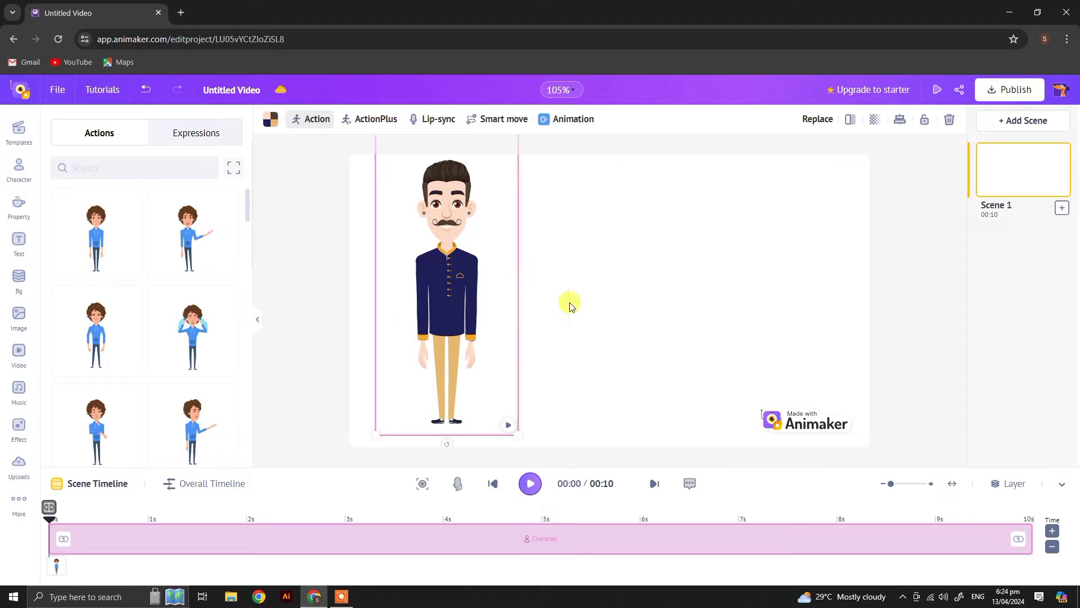
left_click_drag(439, 321, 425, 331)
left_click(593, 362)
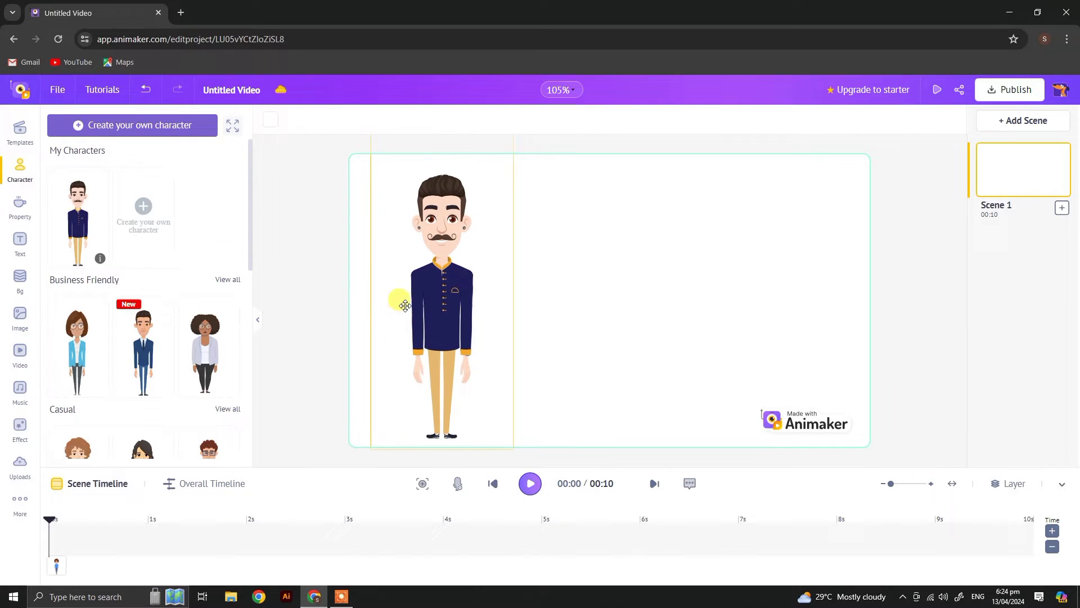
left_click(434, 264)
Try the Standing And Talking, Writing On Pad and Driving Truck actions, then apply Walking
left_click(90, 140)
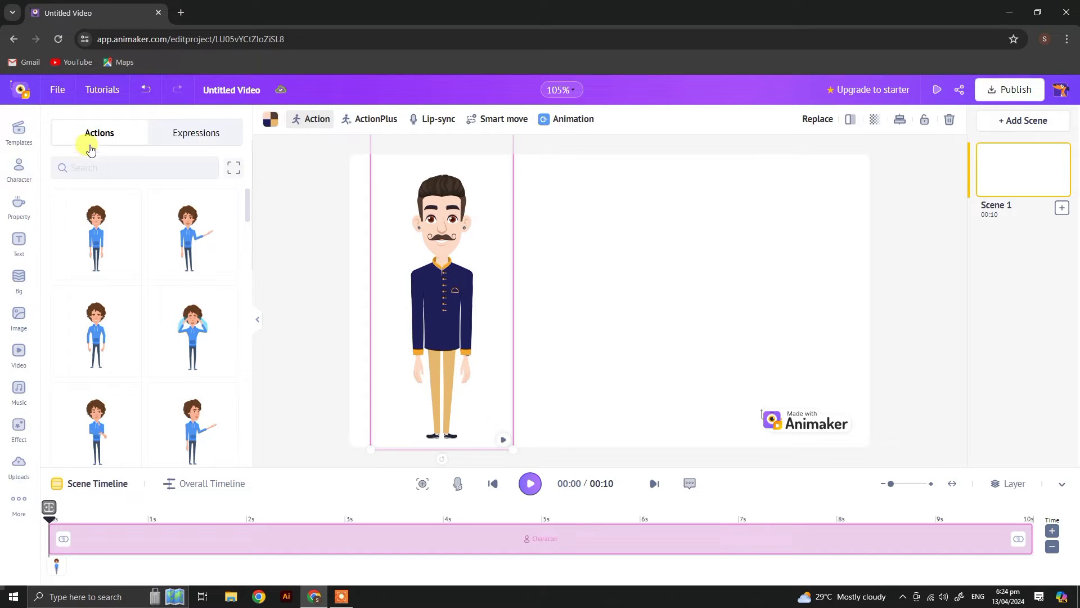
left_click(187, 248)
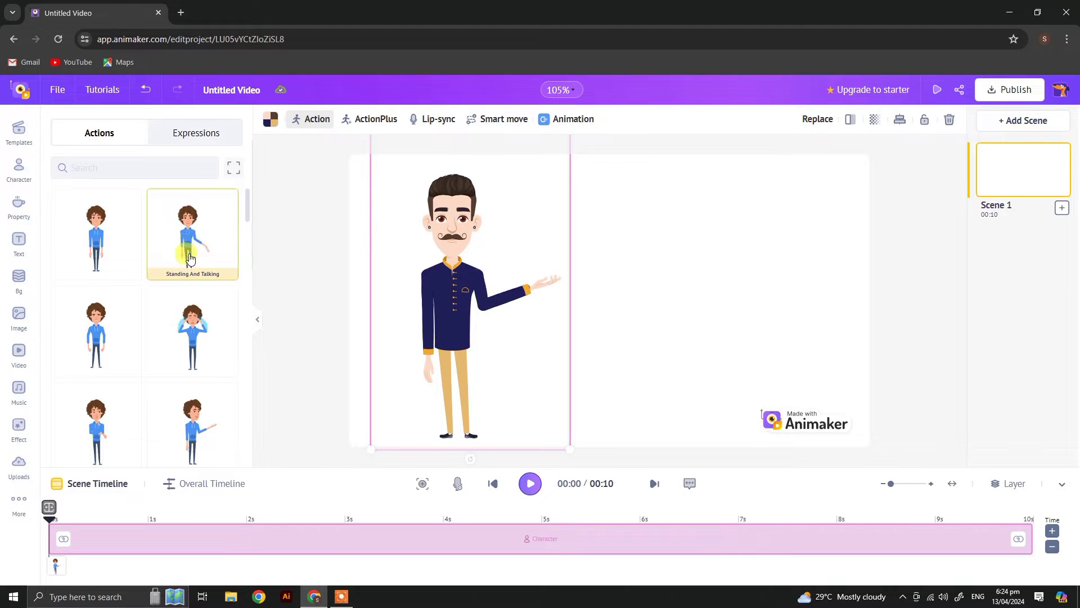
scroll(190, 258, "down", 10)
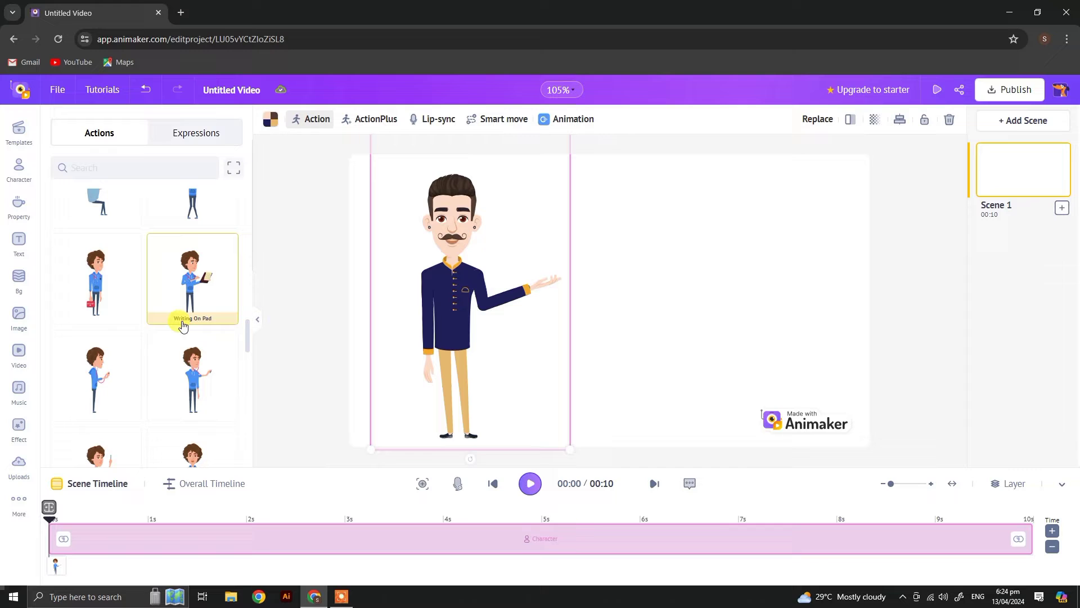
left_click(183, 326)
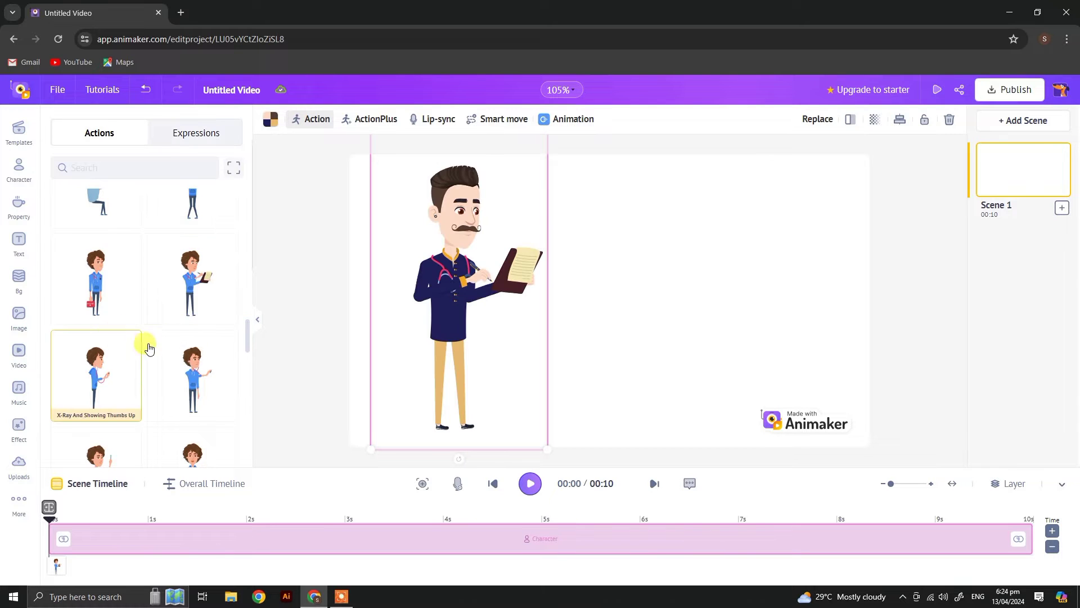
scroll(174, 354, "down", 5)
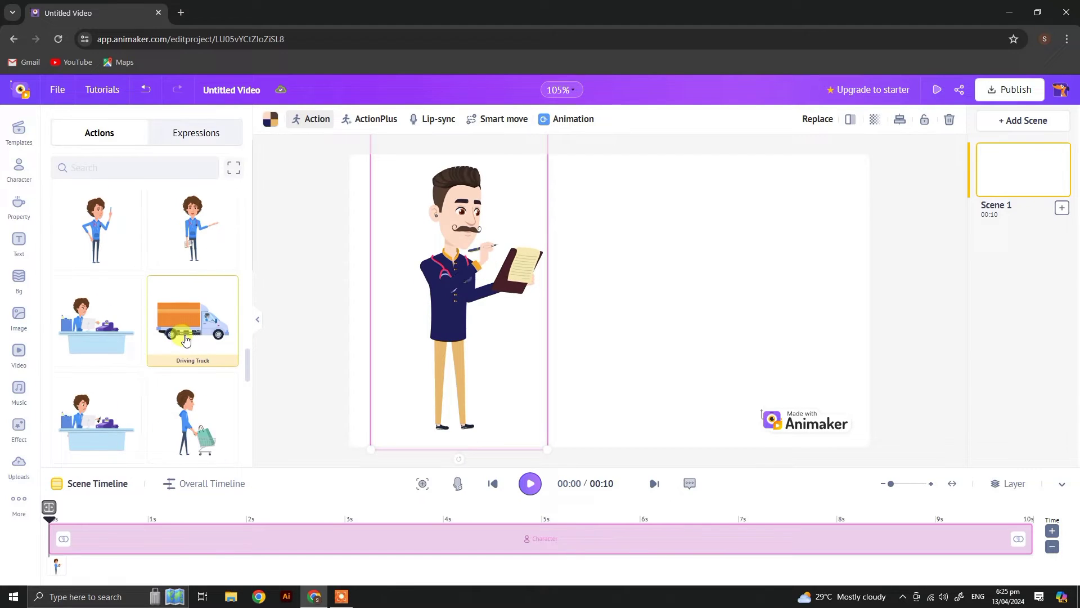
left_click(186, 341)
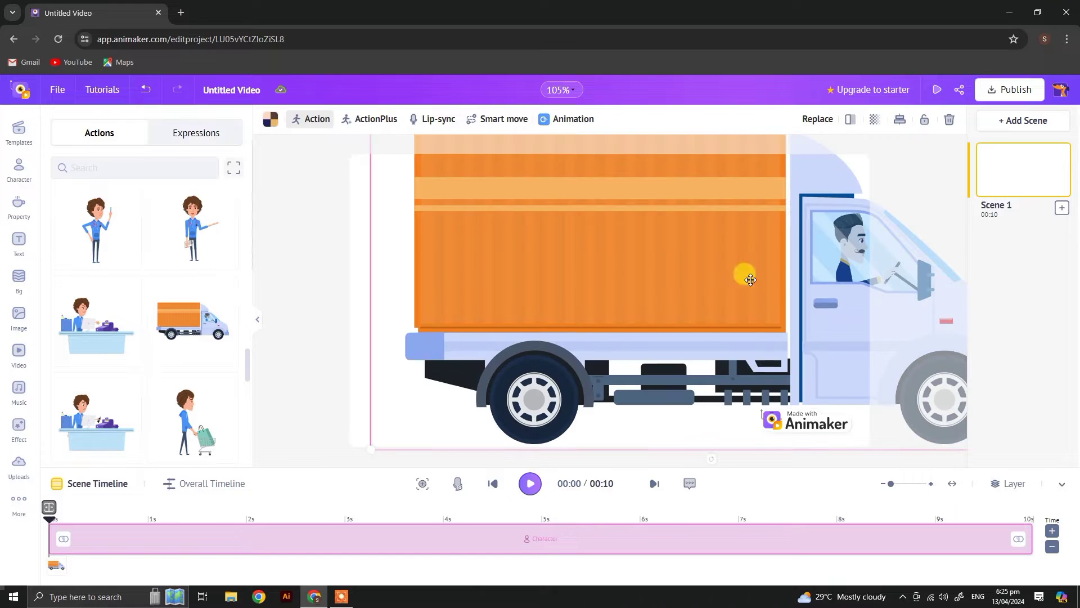
scroll(158, 405, "down", 10)
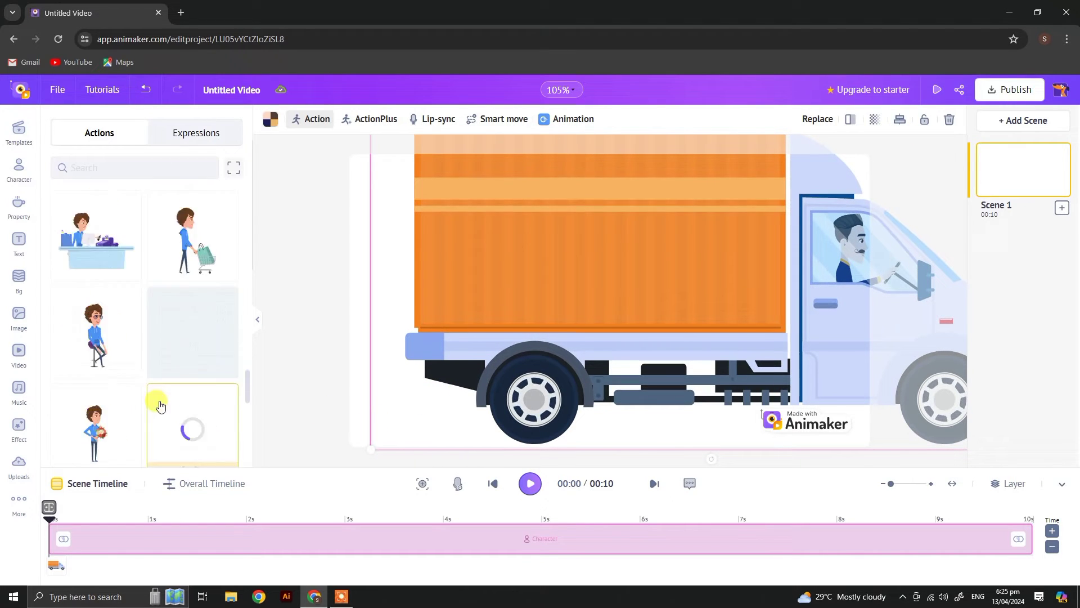
left_click(96, 287)
scroll(181, 355, "down", 3)
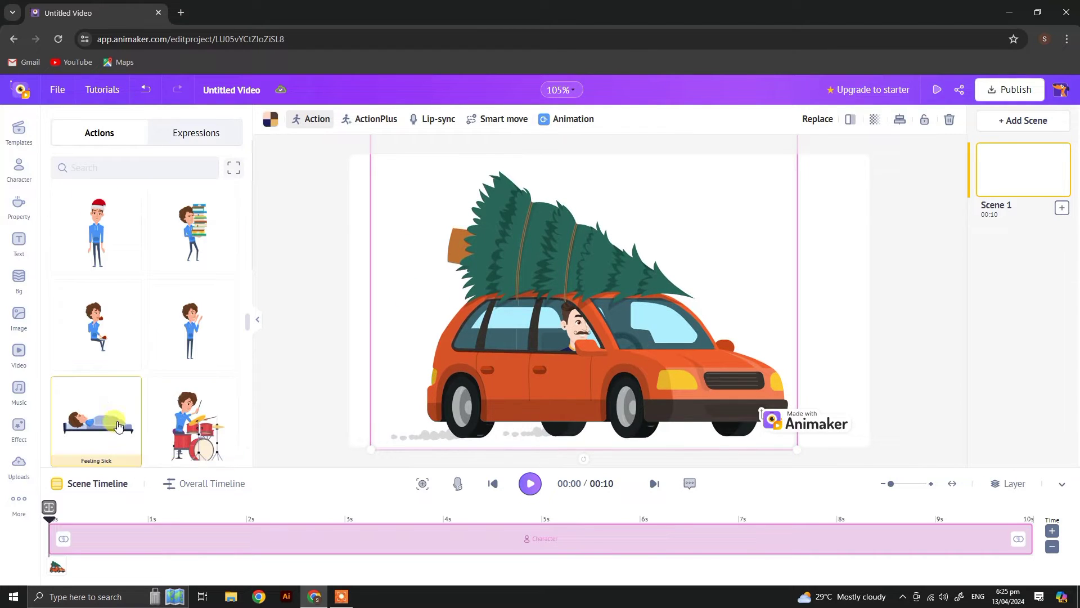
scroll(96, 416, "down", 3)
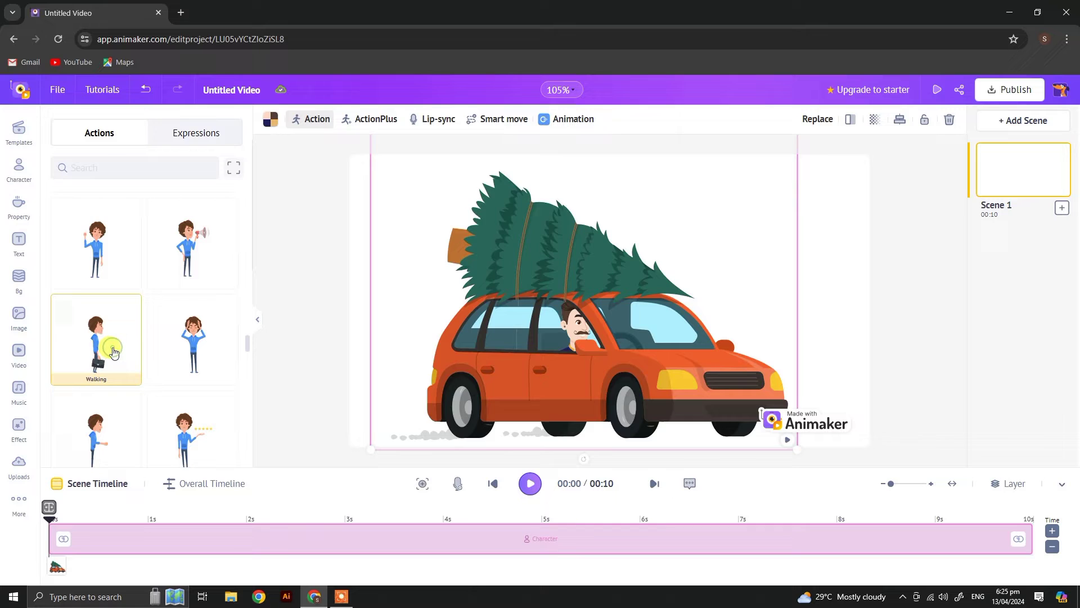
left_click(113, 351)
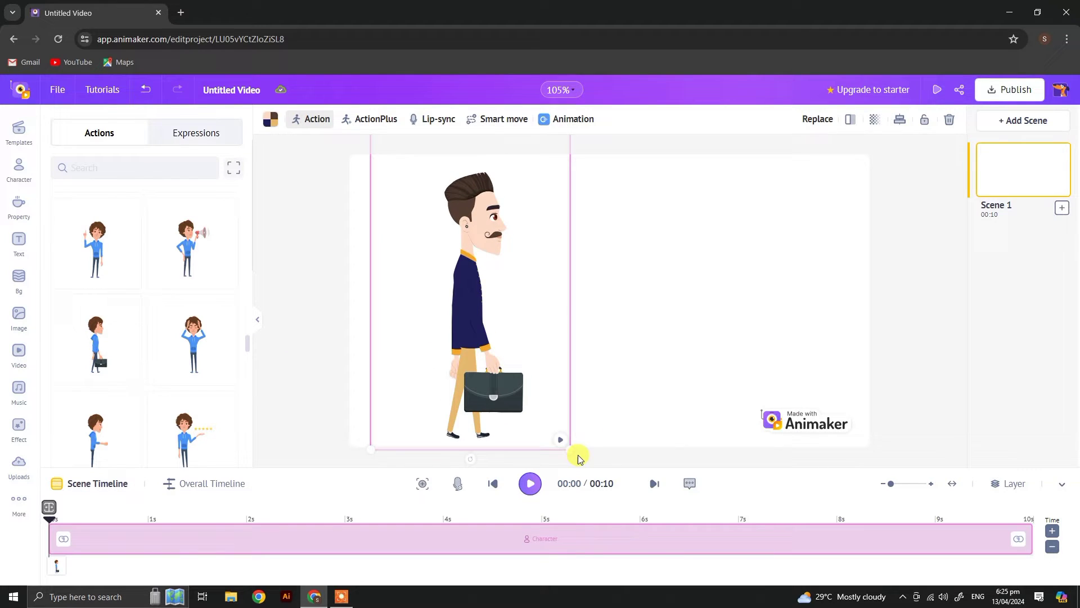
Shrink the walking character, move it lower, and apply the second facial expression
left_click_drag(570, 448, 529, 377)
left_click_drag(450, 304, 450, 366)
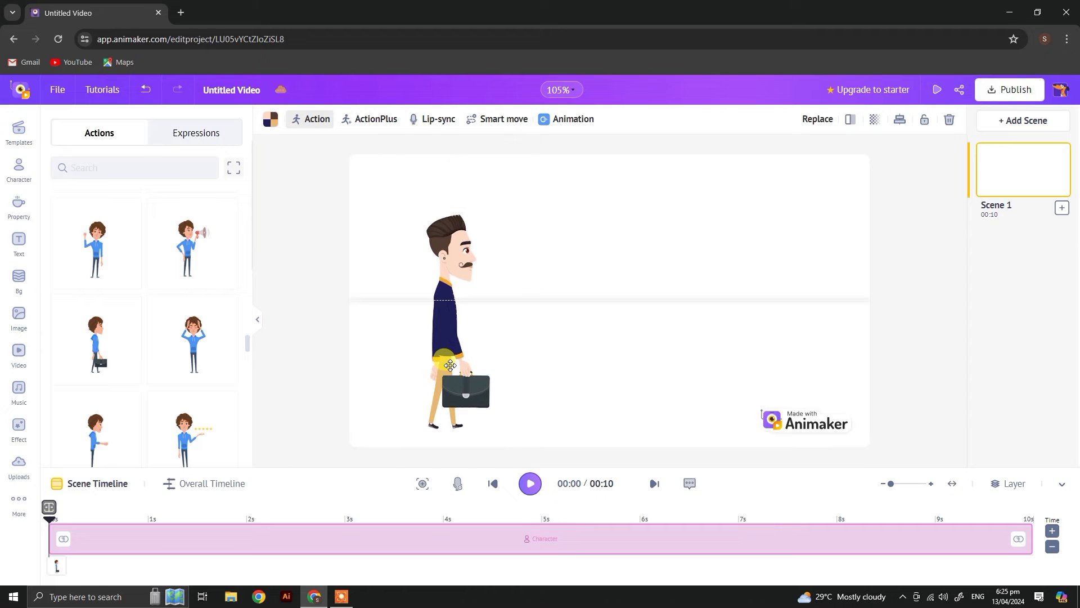
left_click(641, 362)
left_click(410, 306)
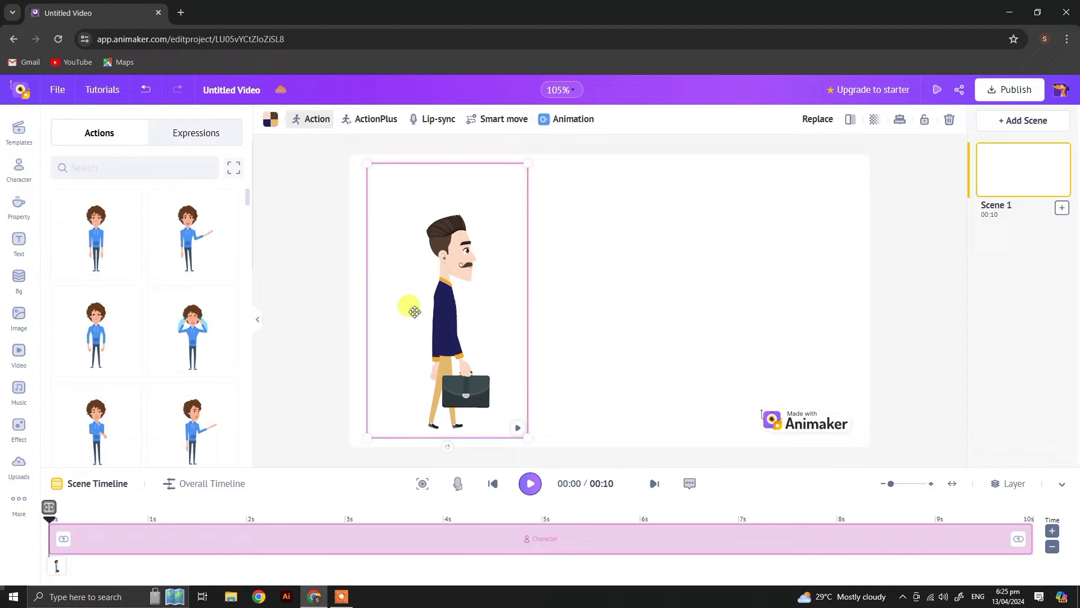
left_click(177, 135)
left_click(146, 198)
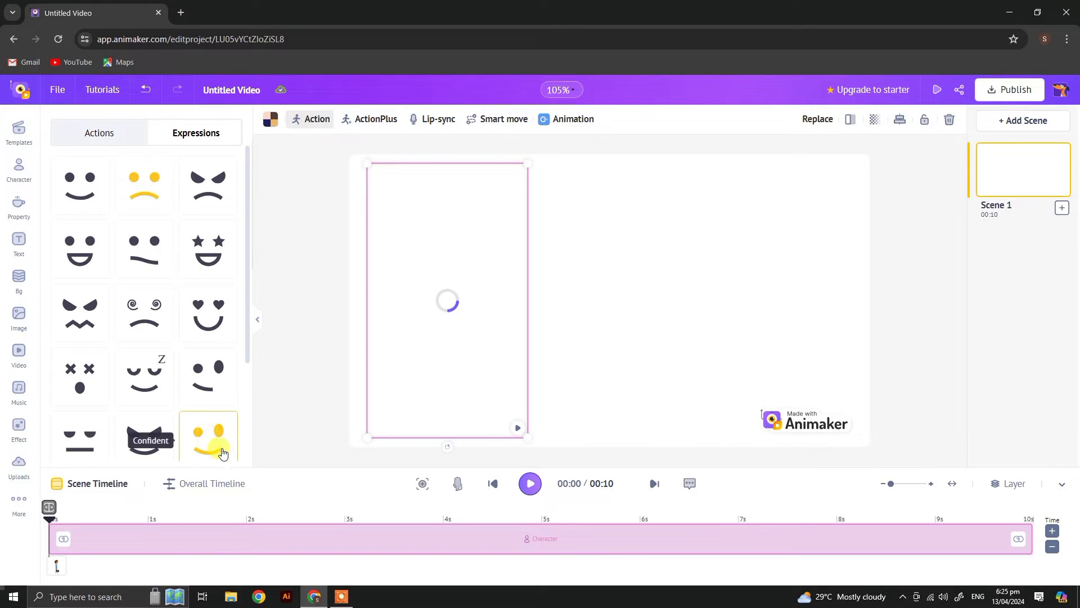
Apply Standing And Talking and try several expressions, settling on the first smiling one
left_click(107, 140)
left_click(181, 256)
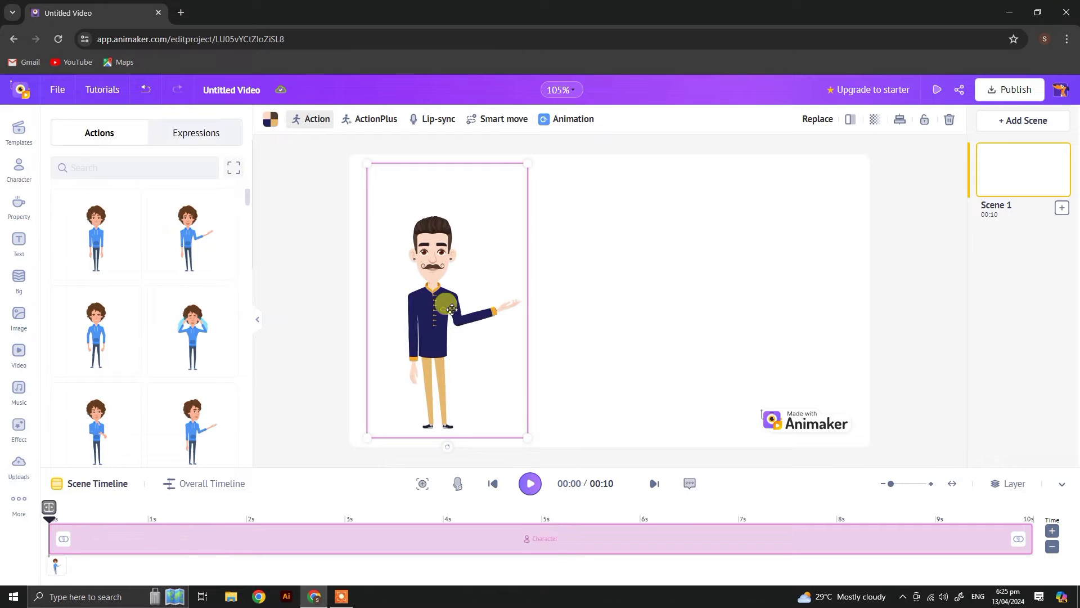
left_click(189, 139)
left_click(151, 202)
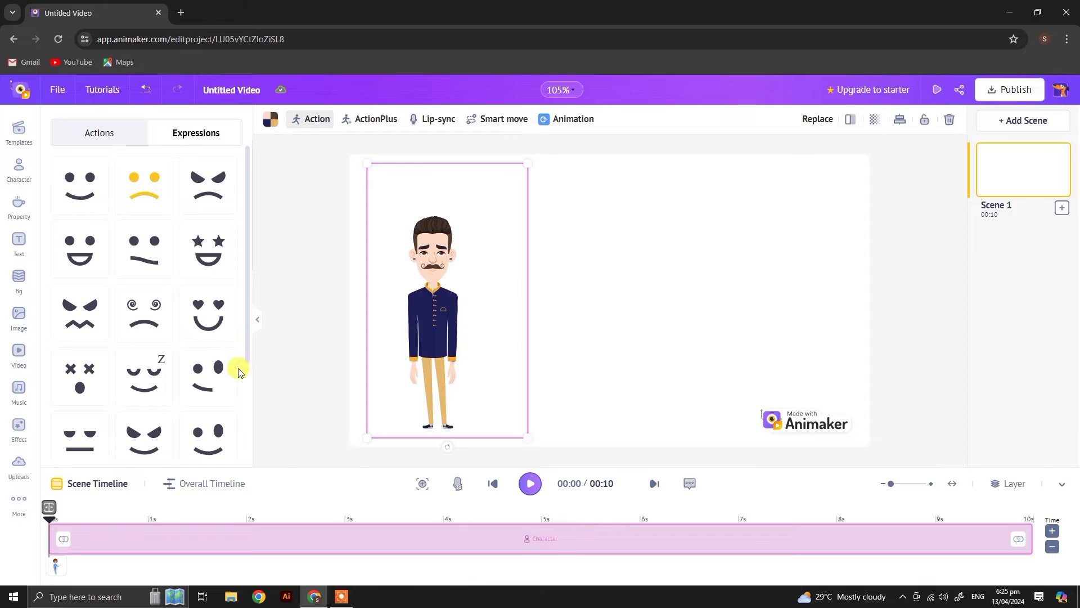
scroll(120, 381, "down", 3)
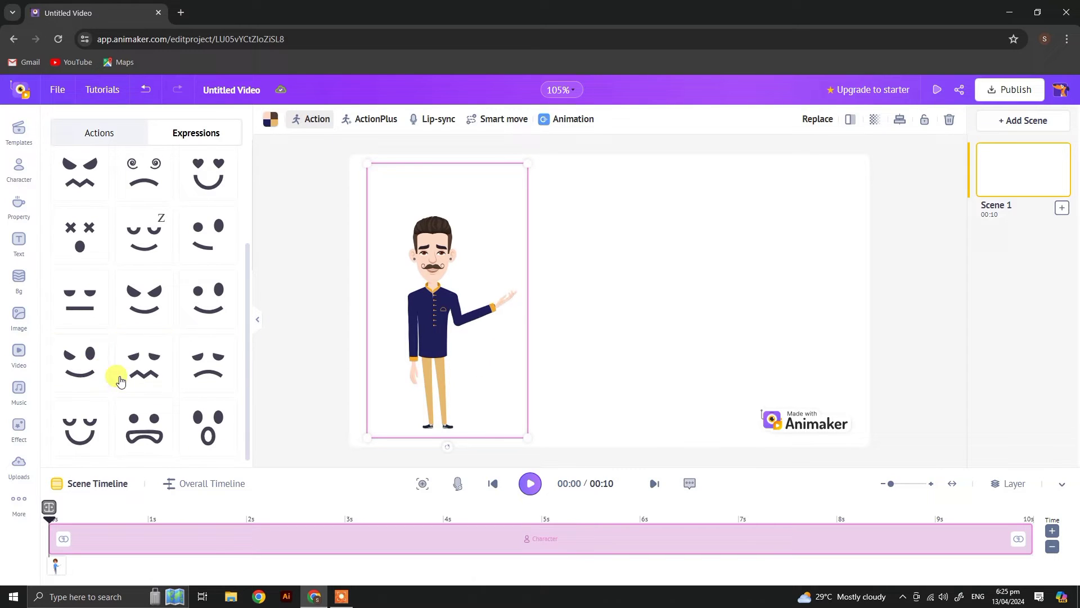
left_click(143, 260)
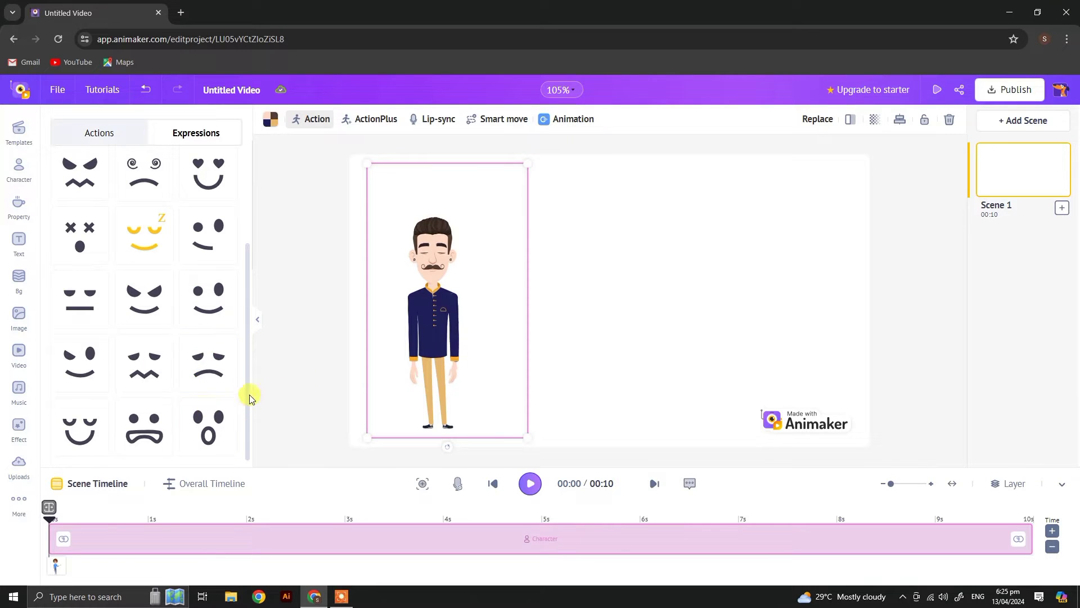
scroll(180, 241, "up", 3)
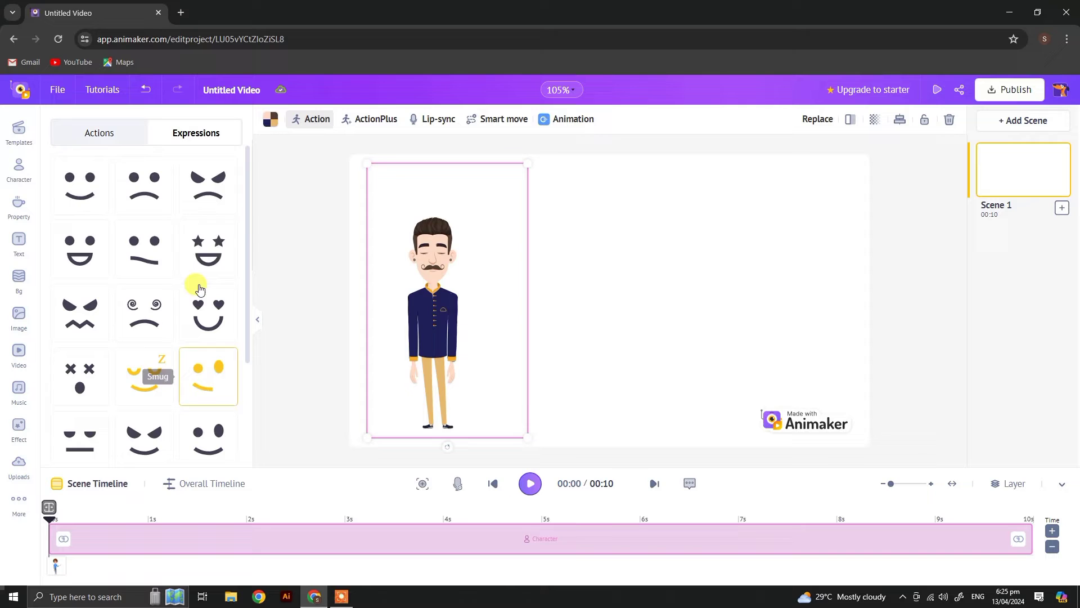
left_click(214, 183)
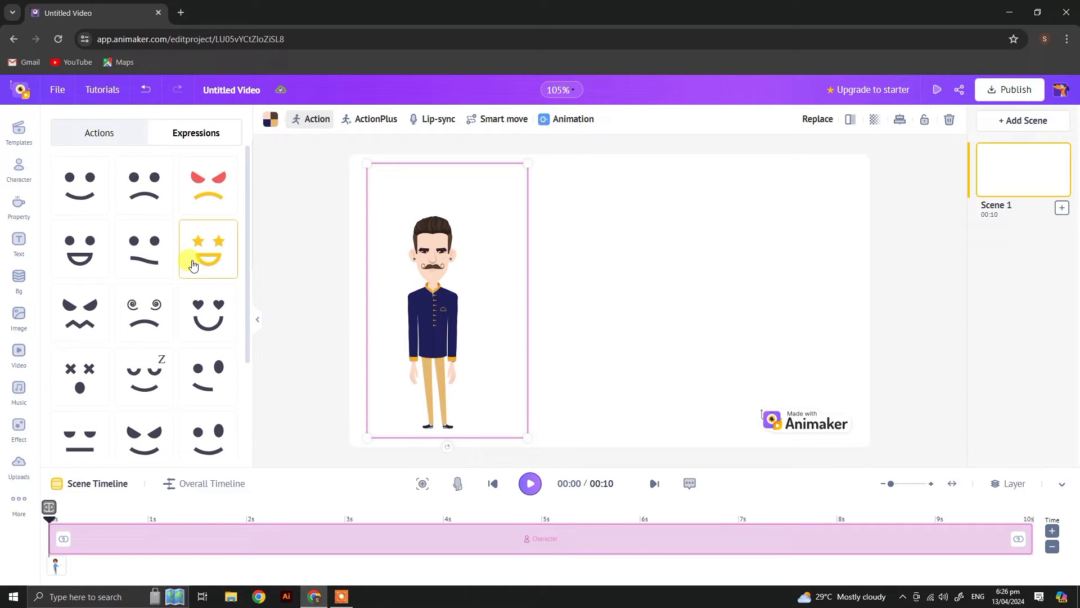
left_click(80, 185)
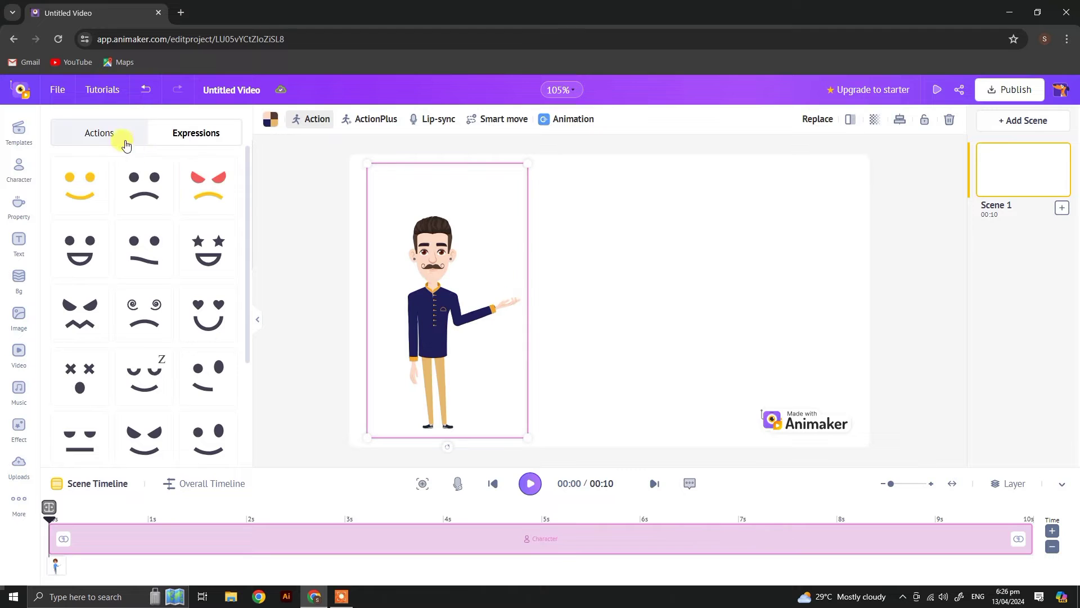
Reapply the Walking action so the character walks with the briefcase, then reselect it
left_click(99, 132)
scroll(188, 326, "down", 5)
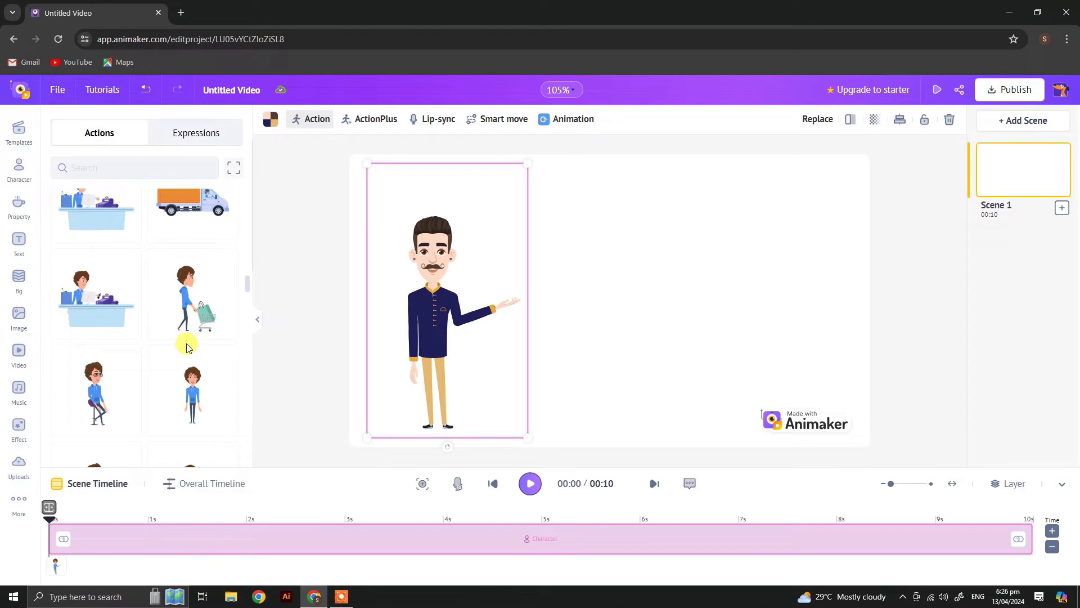
scroll(187, 346, "down", 5)
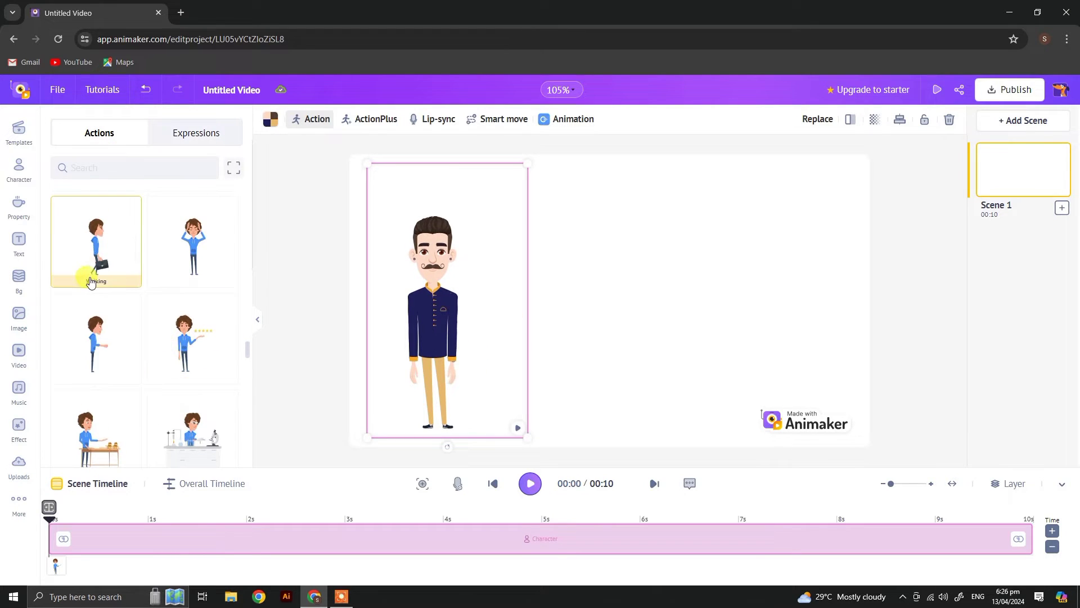
left_click(91, 281)
left_click(641, 347)
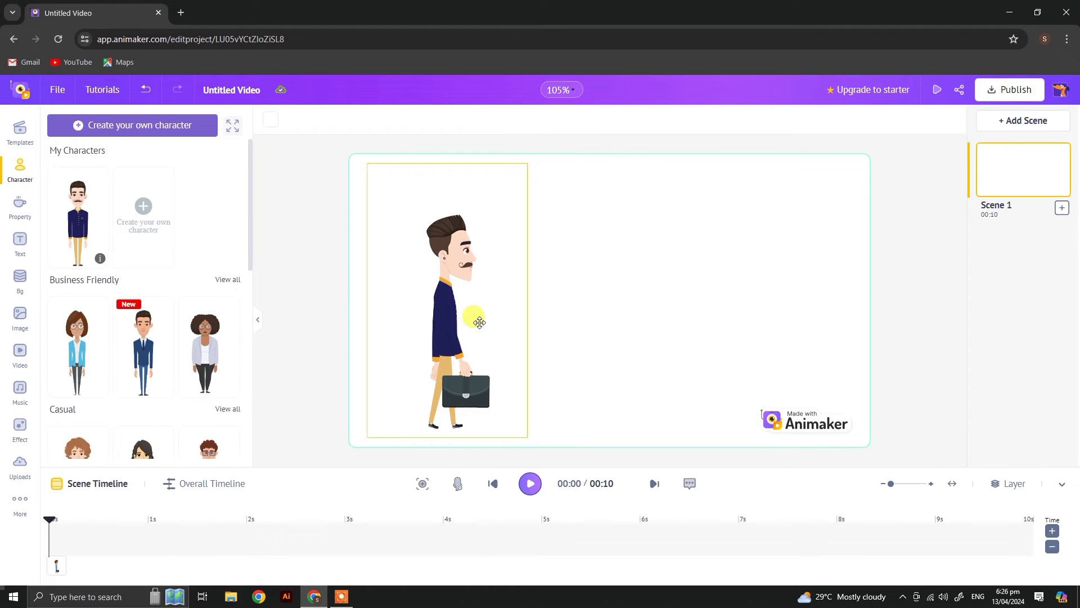
left_click(471, 322)
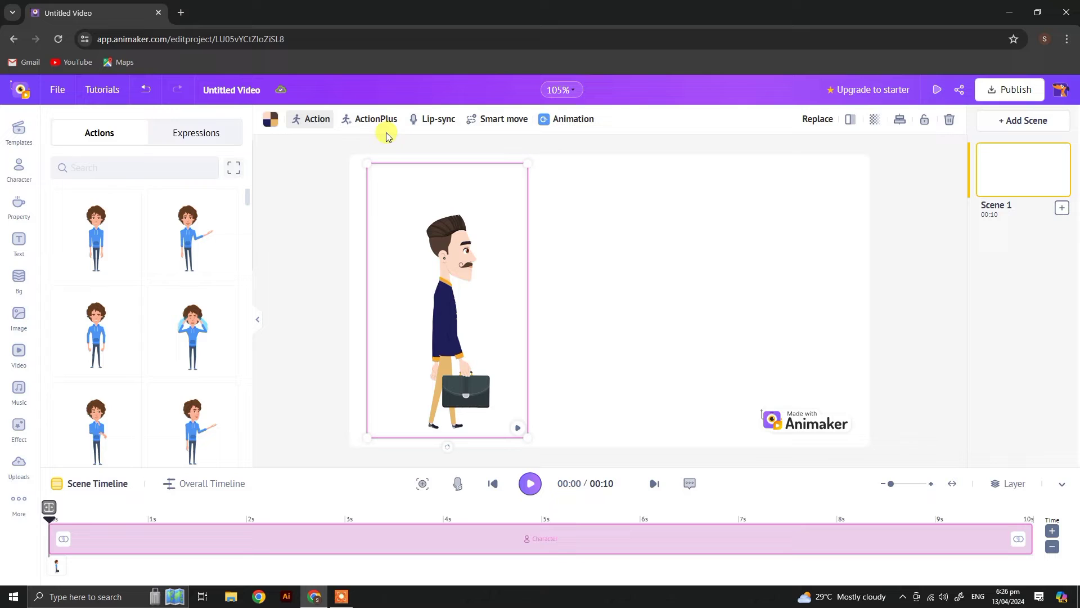
left_click(483, 119)
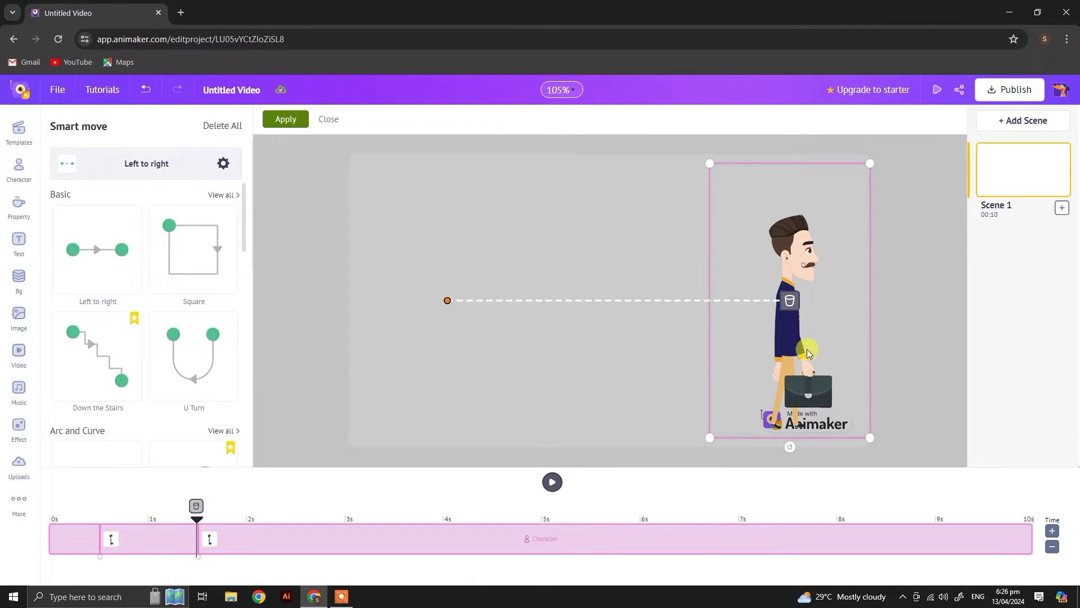
left_click_drag(799, 329, 602, 325)
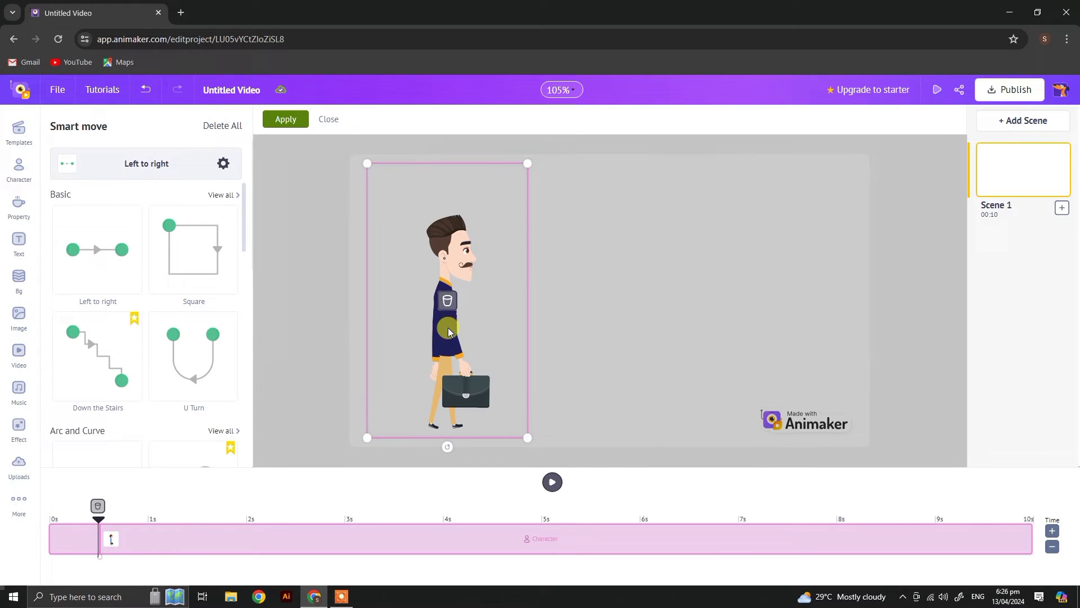
left_click_drag(448, 331, 401, 329)
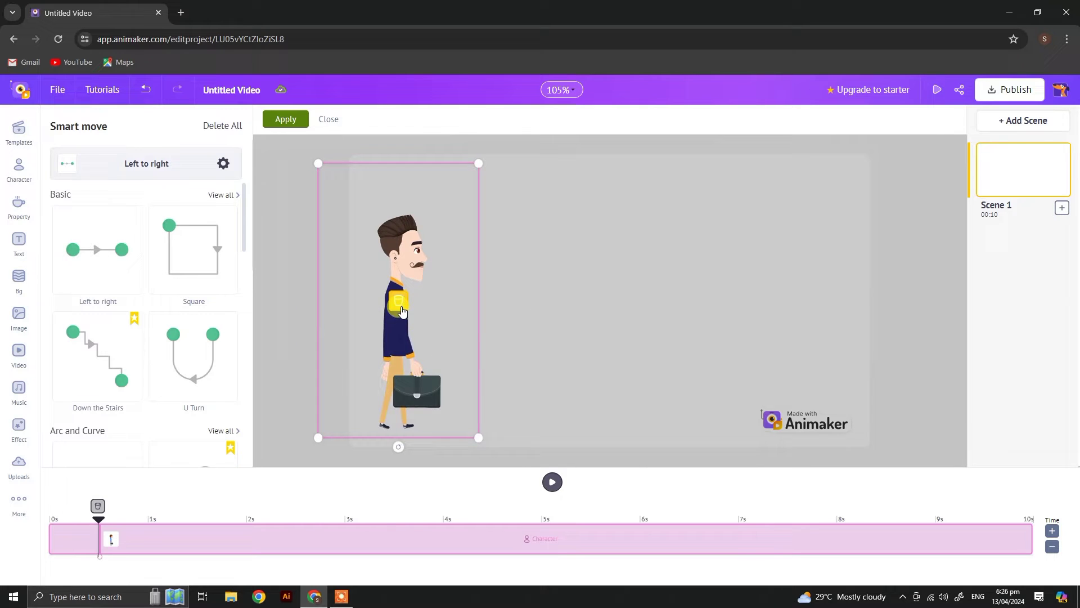
left_click(401, 312)
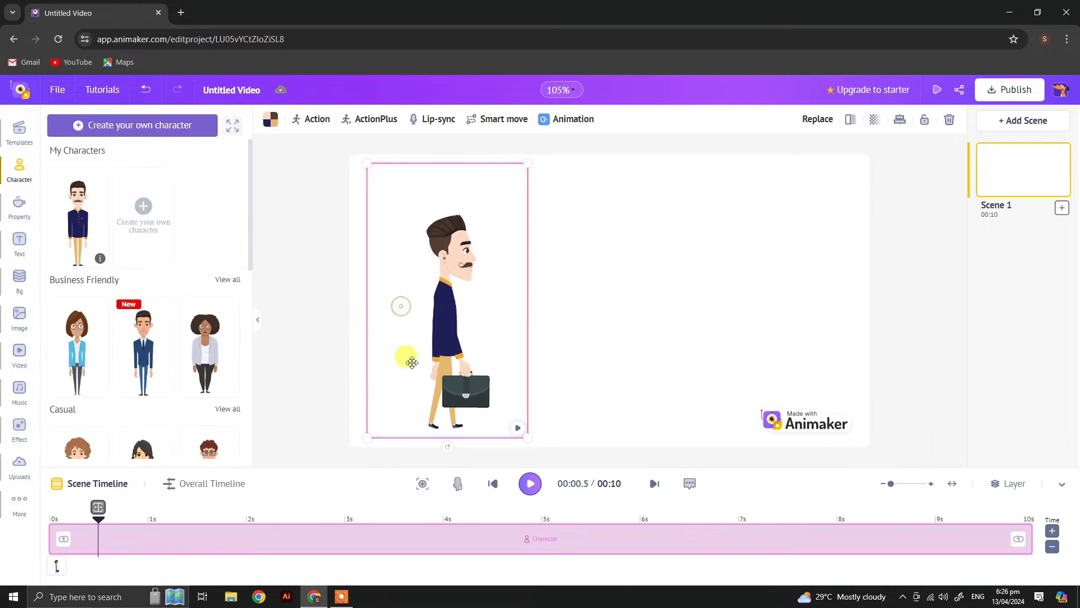
Add an ActionPlus point at the stage's right side and apply the walk
left_click(376, 119)
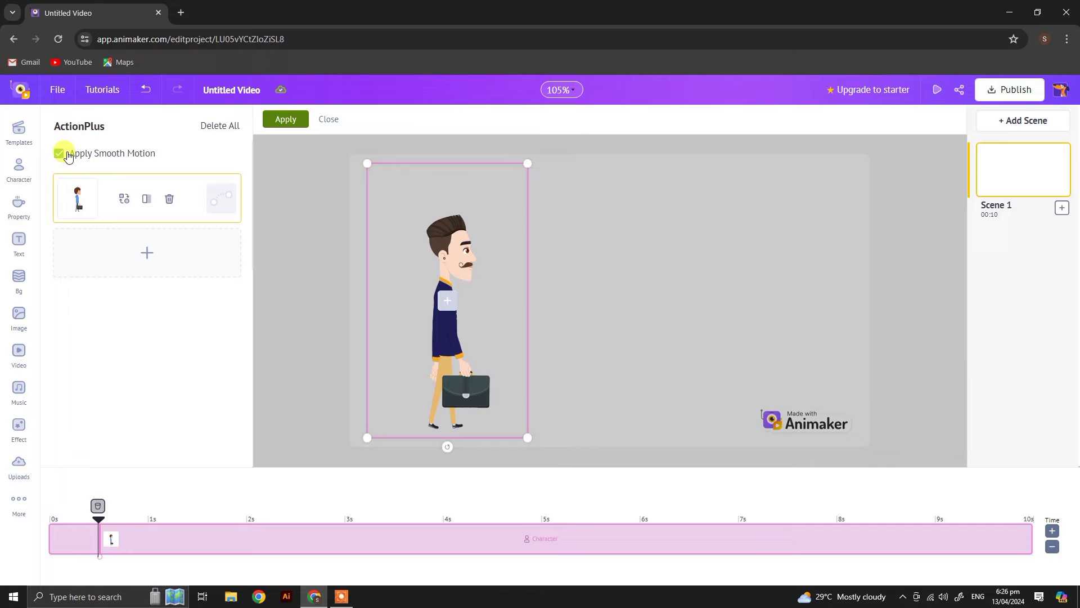
left_click(446, 307)
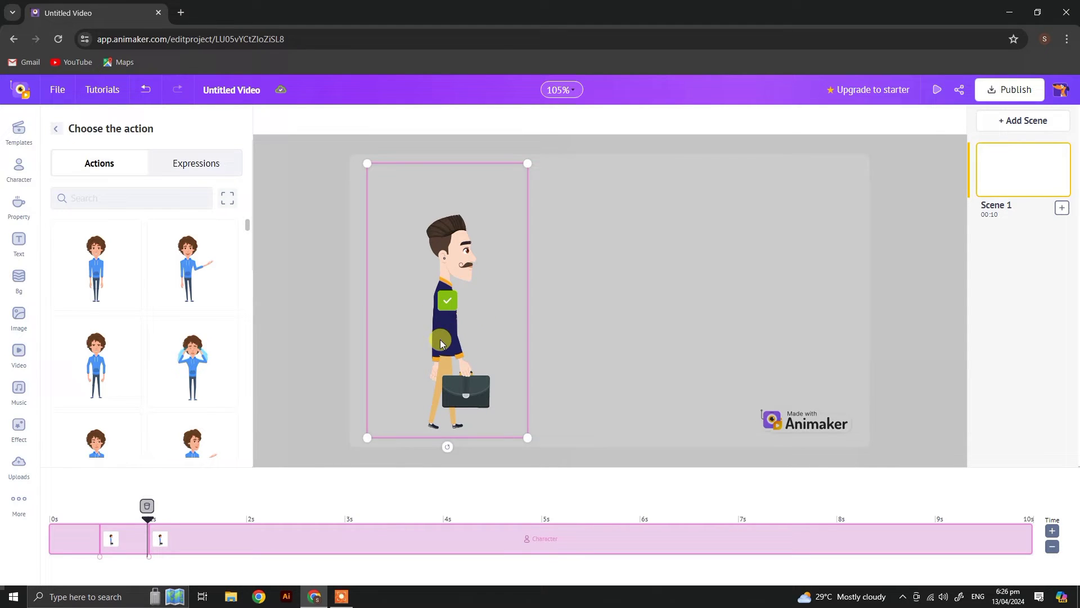
left_click_drag(442, 343, 847, 346)
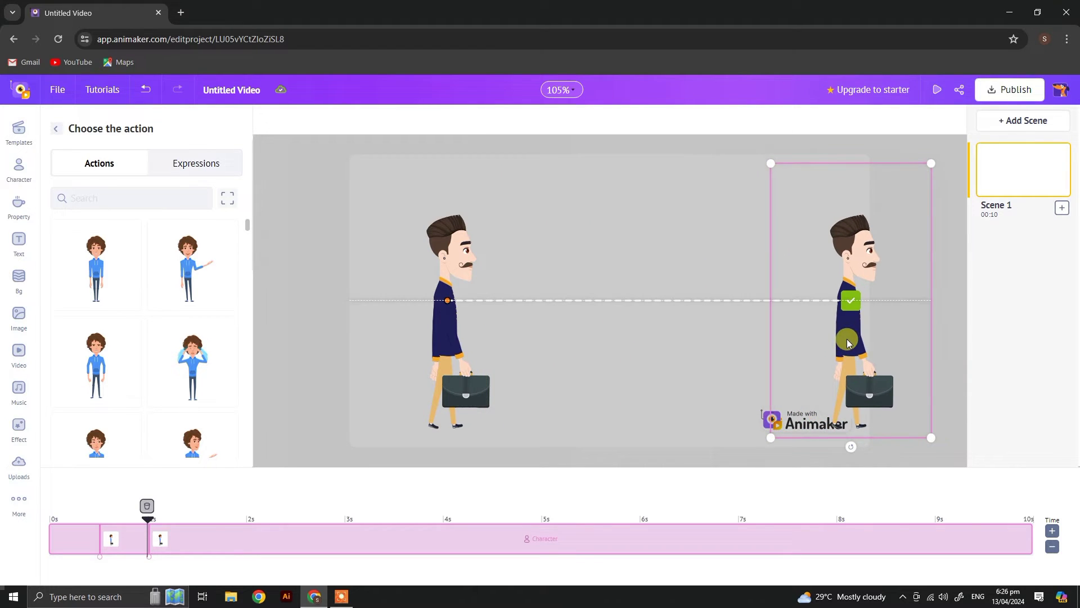
left_click(852, 300)
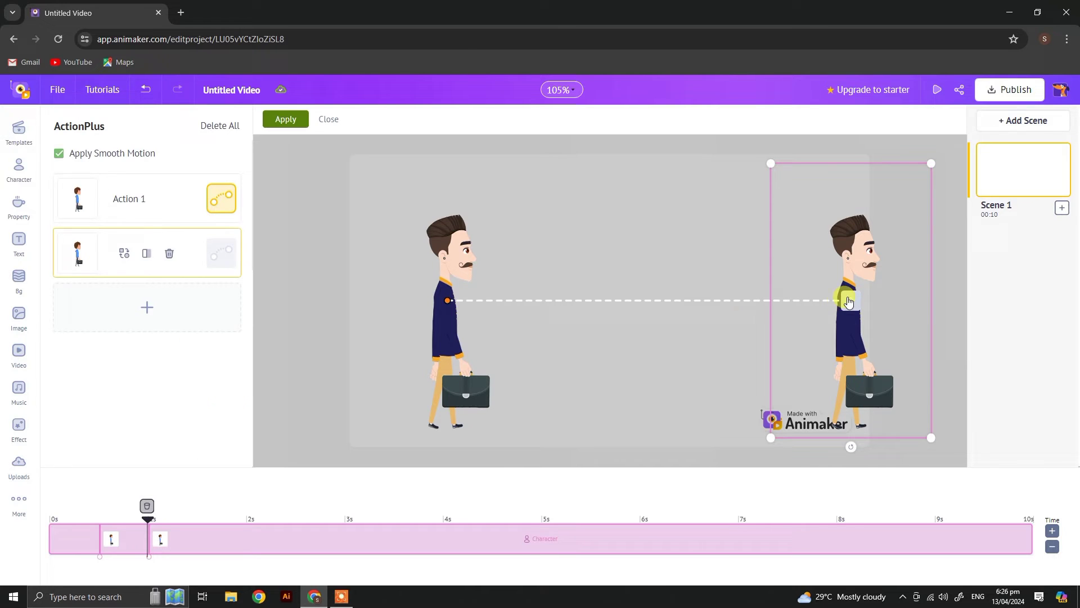
left_click(288, 120)
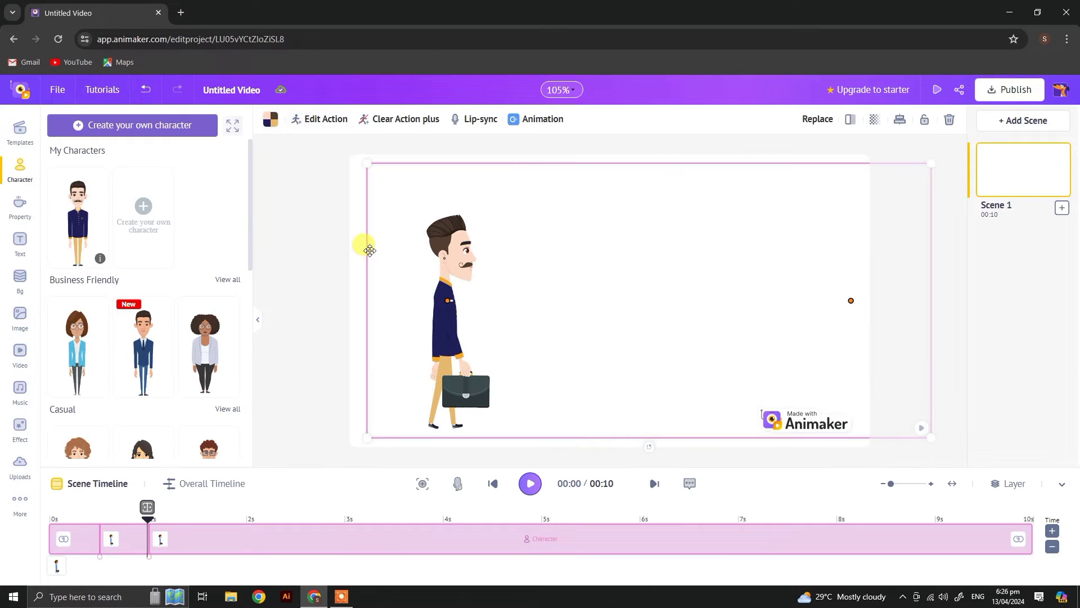
Preview the walk, then reselect the character and extend the end point further right
left_click(351, 279)
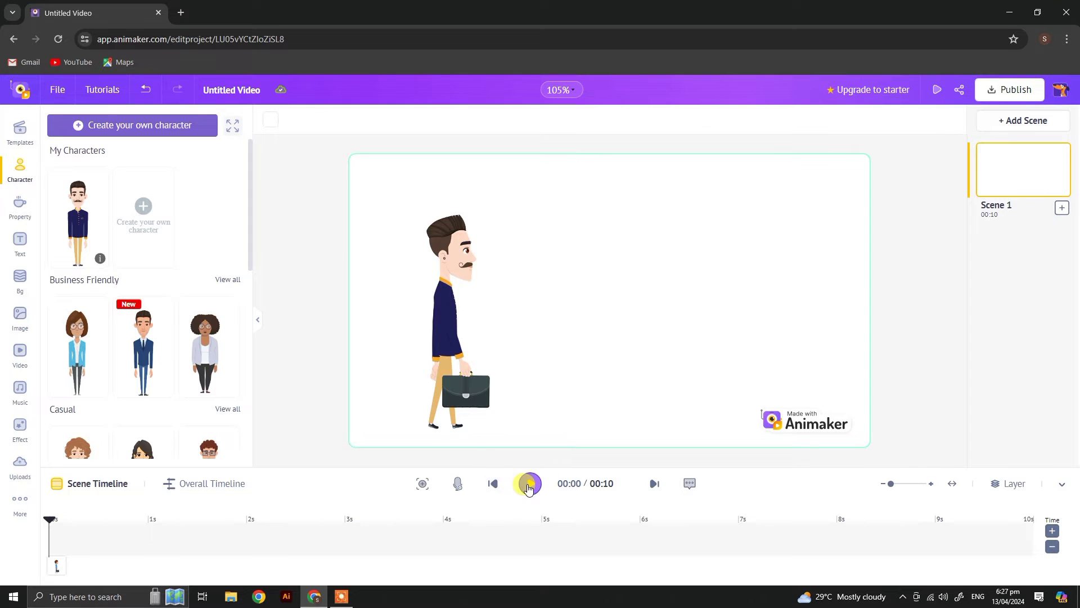
left_click(529, 485)
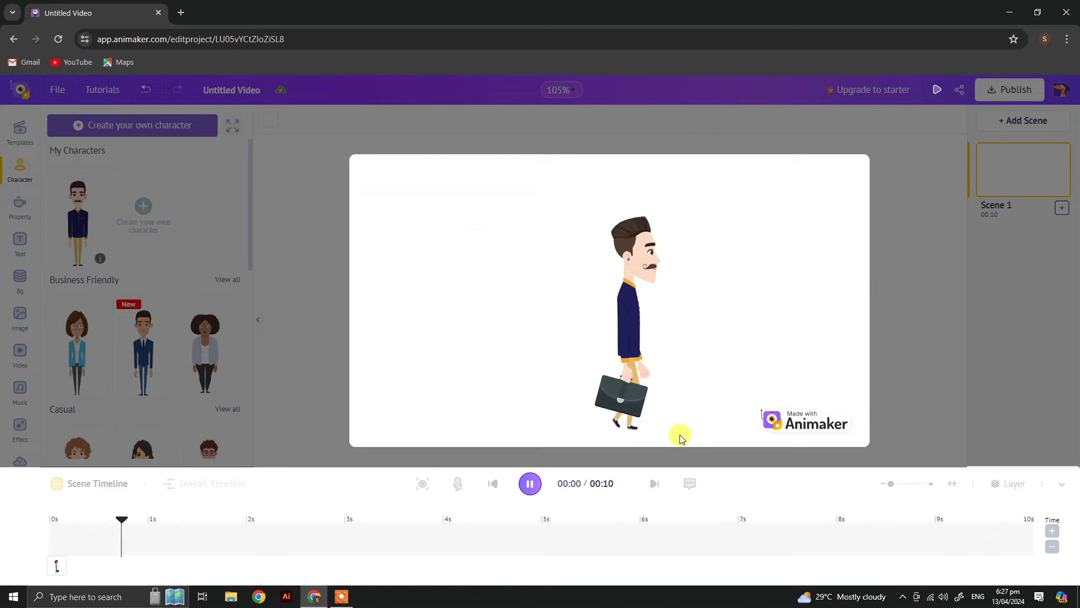
left_click(527, 485)
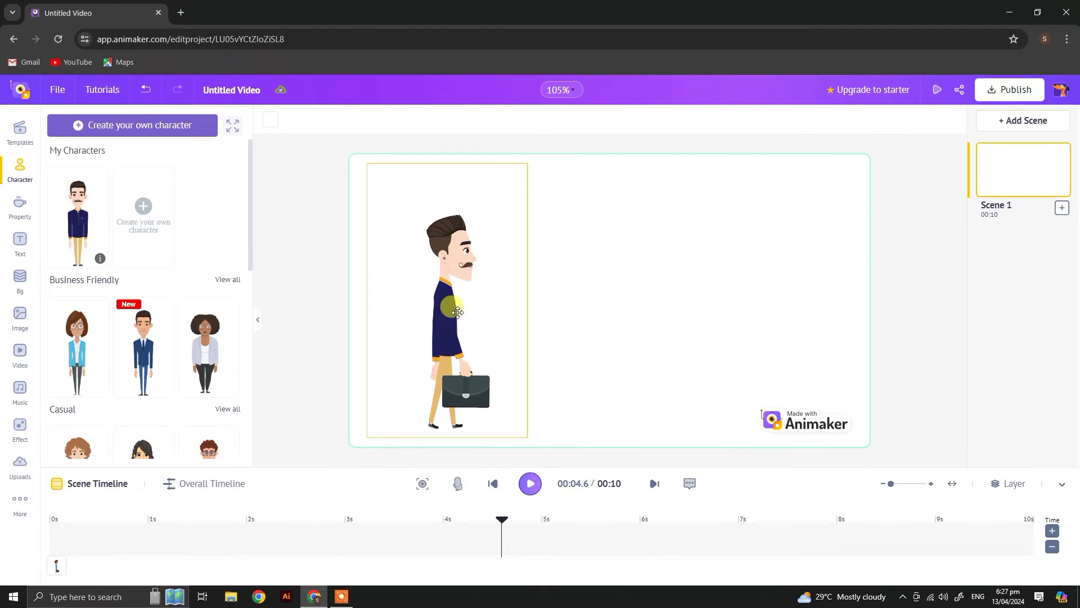
left_click(457, 312)
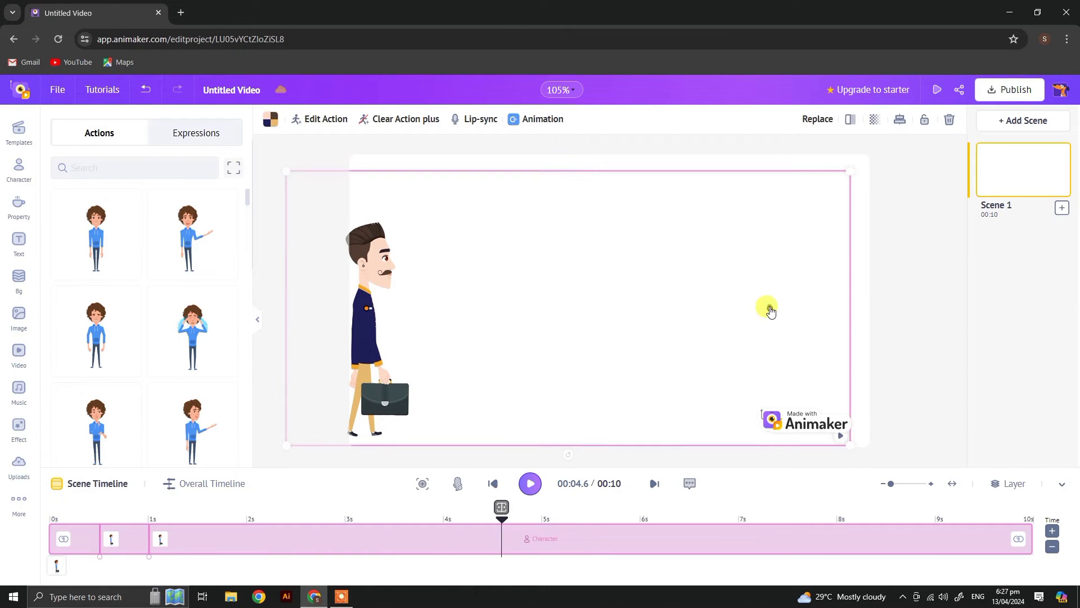
left_click_drag(392, 321, 394, 316)
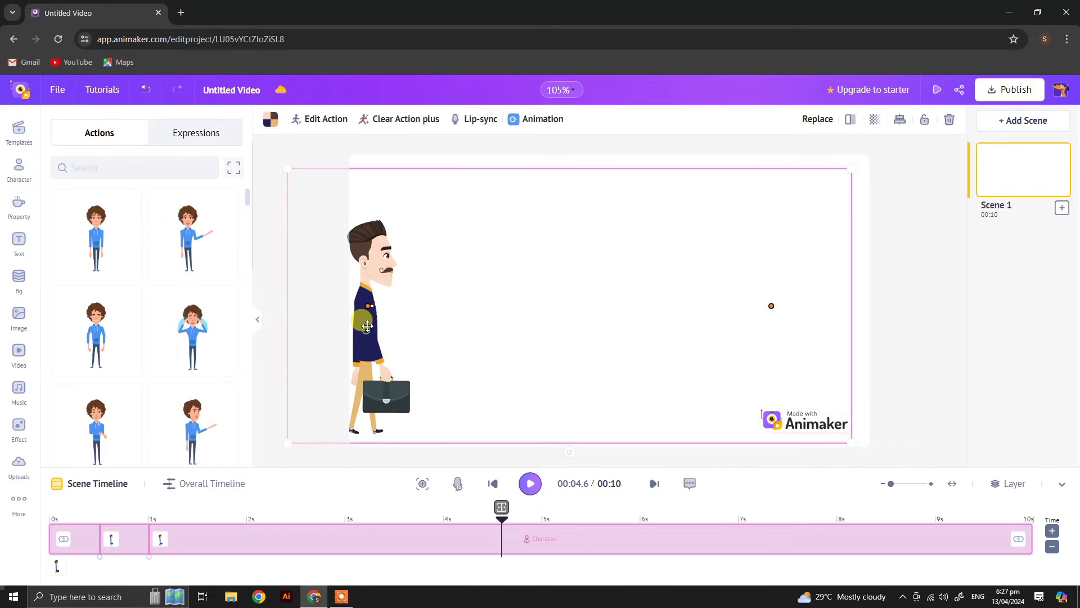
left_click_drag(774, 305, 830, 309)
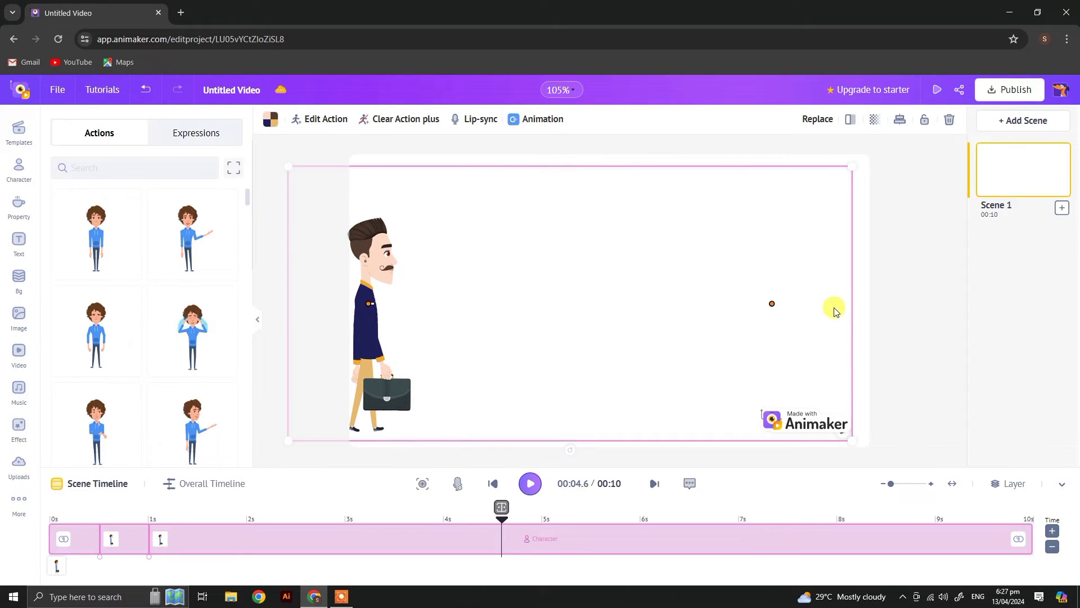
Clear the ActionPlus walk, browse the Smart move presets, then reopen Smart move
left_click(403, 121)
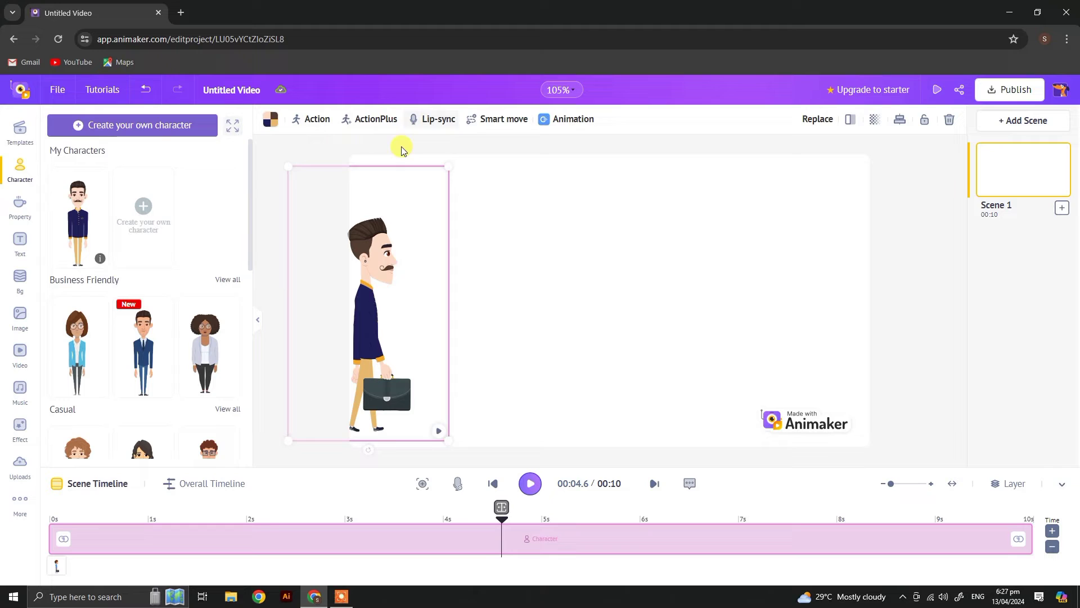
left_click(495, 120)
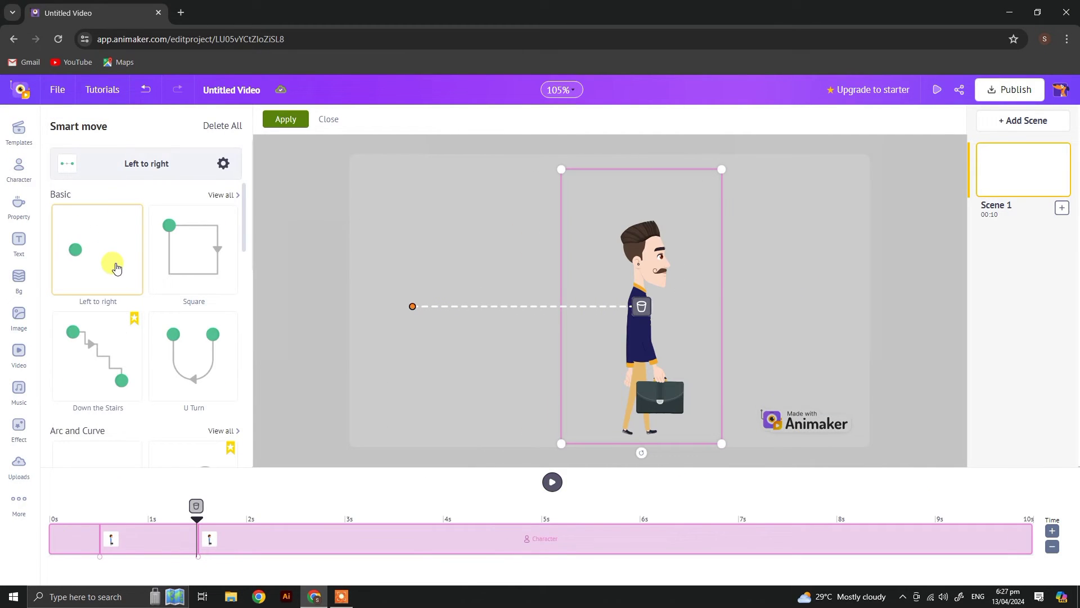
scroll(152, 410, "down", 8)
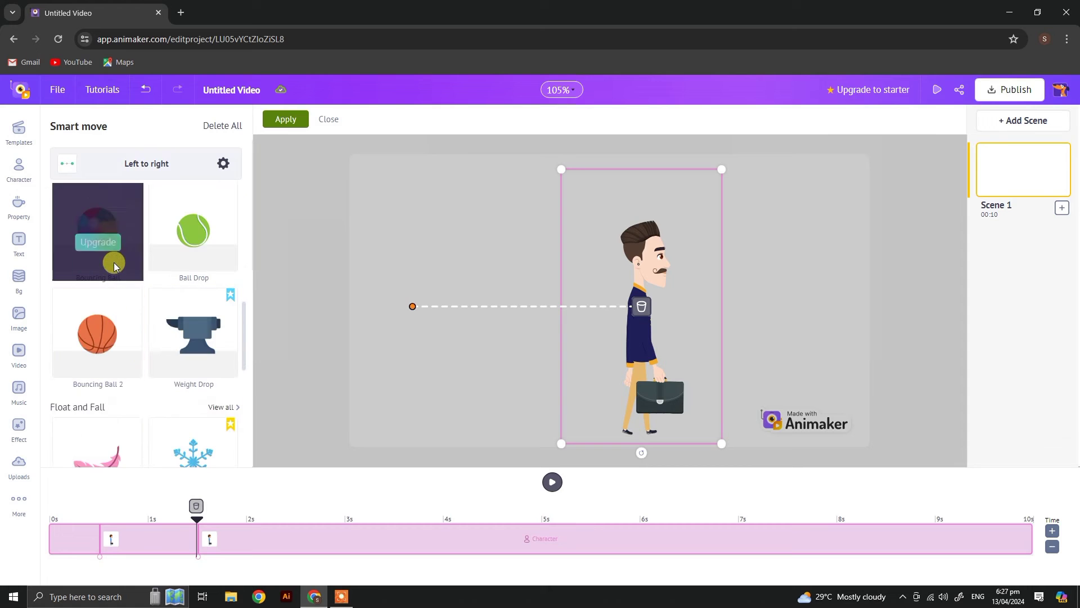
scroll(120, 360, "down", 5)
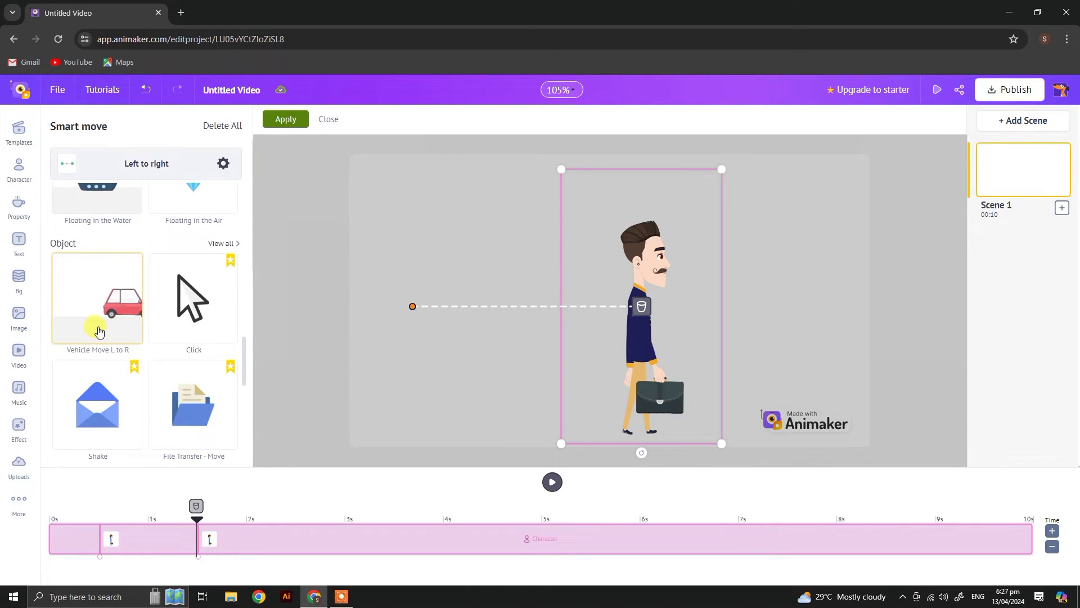
scroll(98, 331, "down", 8)
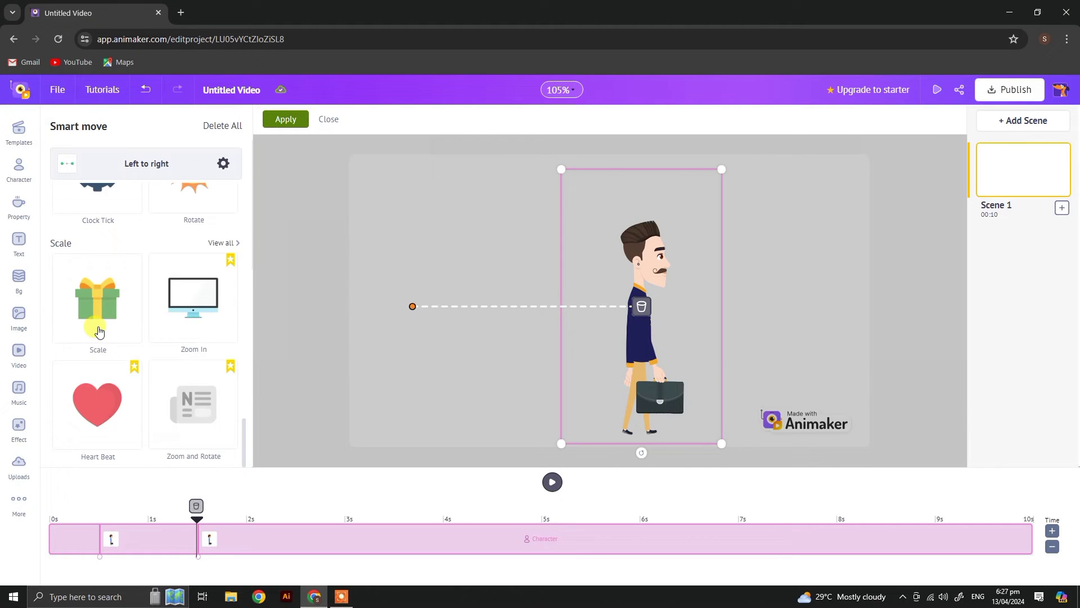
scroll(216, 417, "down", 5)
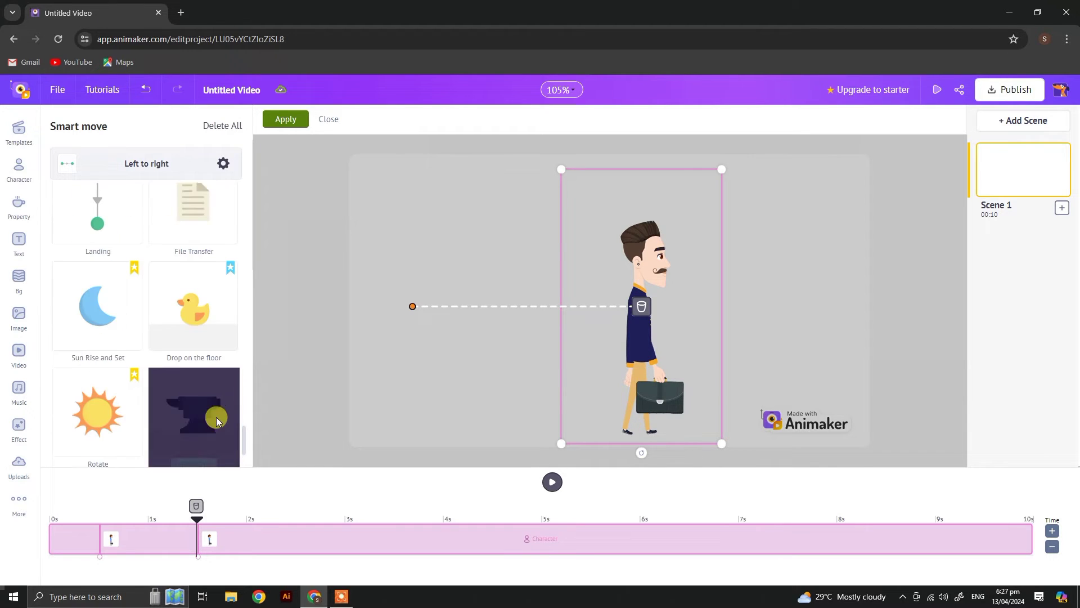
scroll(211, 416, "up", 2)
scroll(193, 260, "down", 5)
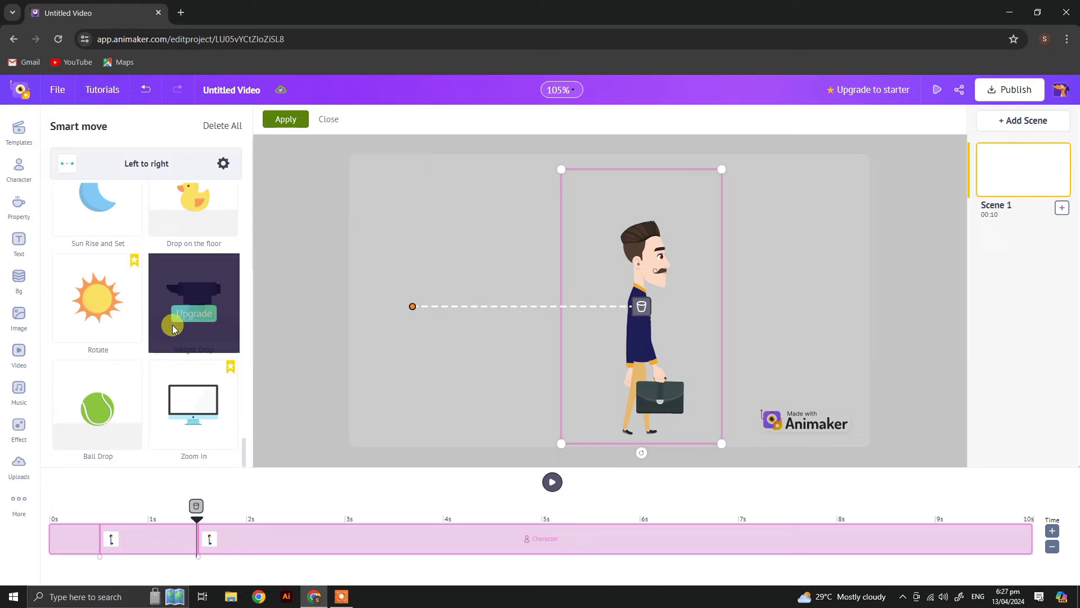
left_click(325, 119)
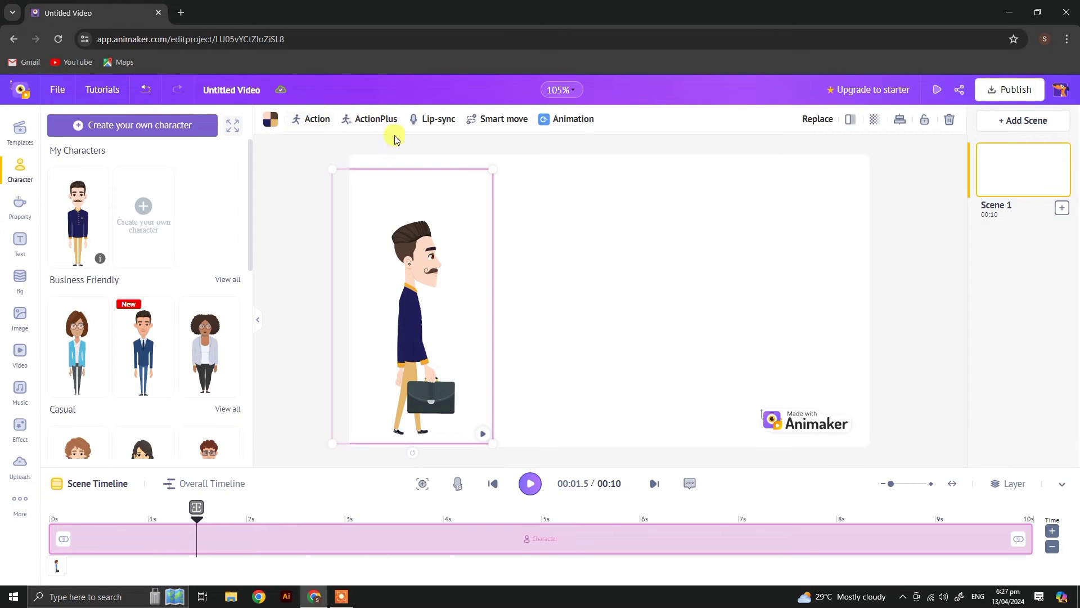
left_click(496, 123)
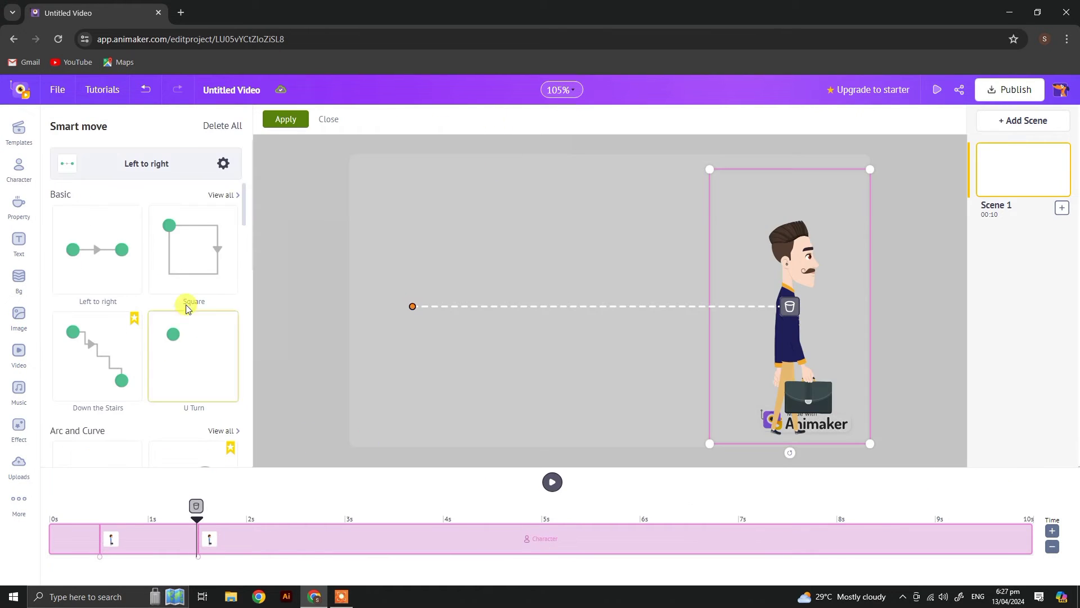
Leave Smart move and add a Standing And Talking ActionPlus point to the right
left_click(329, 120)
left_click(389, 120)
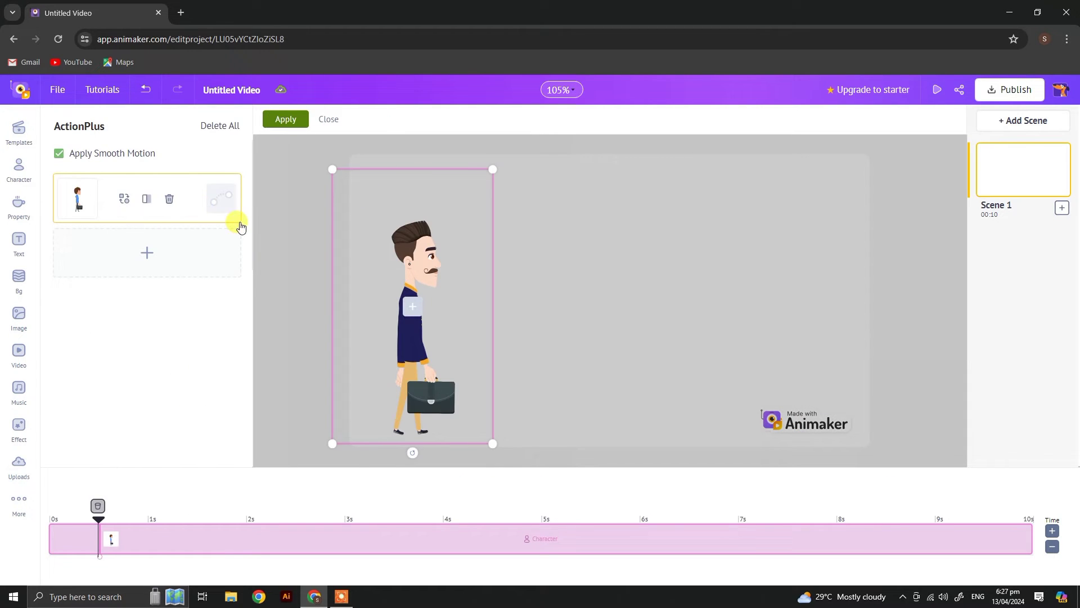
left_click(147, 252)
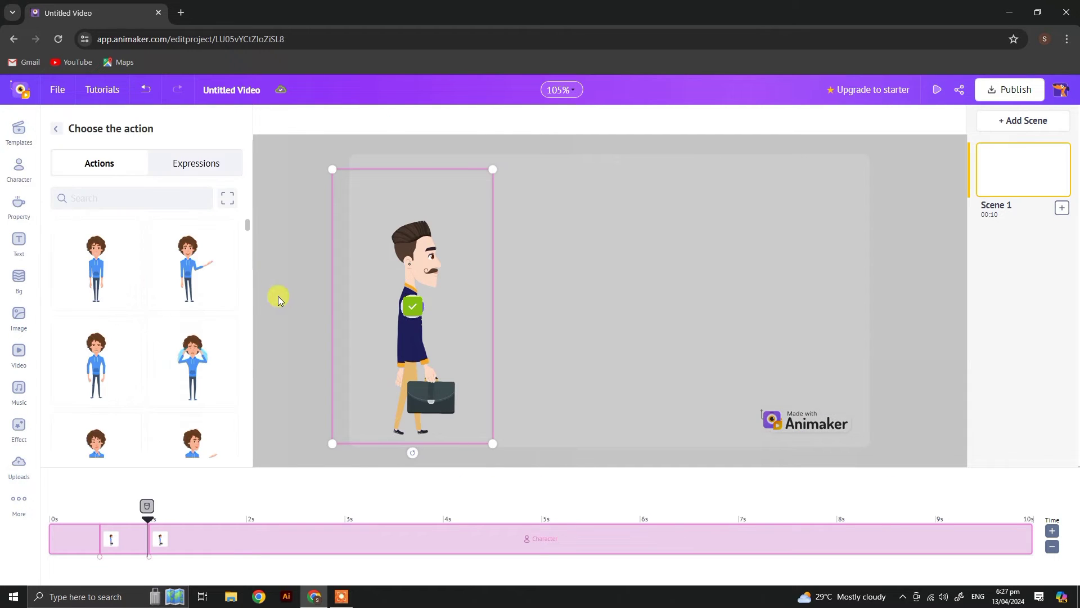
left_click(189, 289)
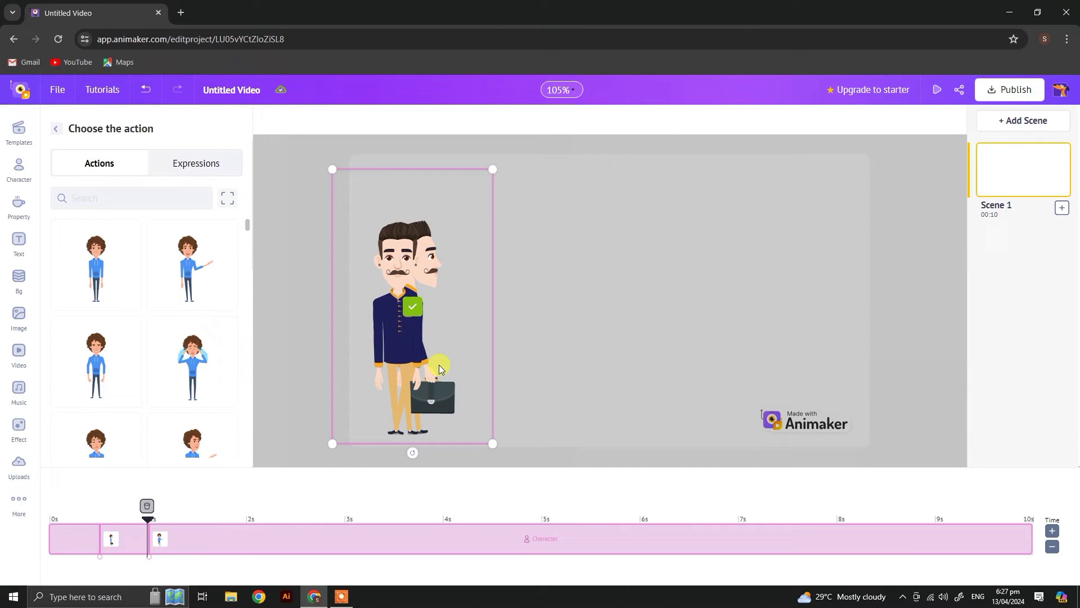
left_click(417, 313)
left_click_drag(425, 345, 519, 350)
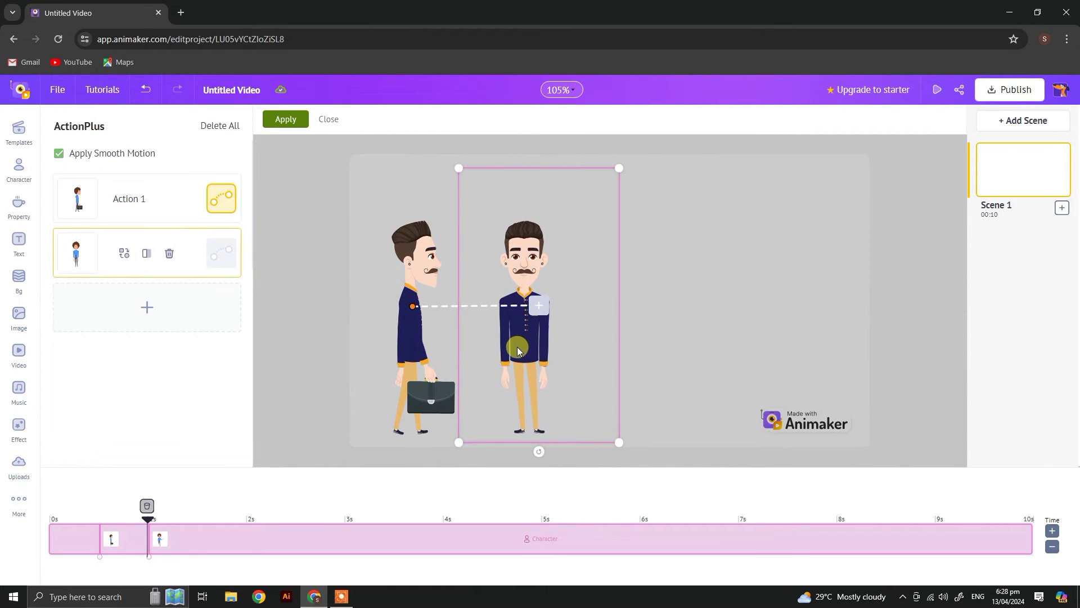
Add a further point with the book-carrying action, placed further right
left_click(539, 307)
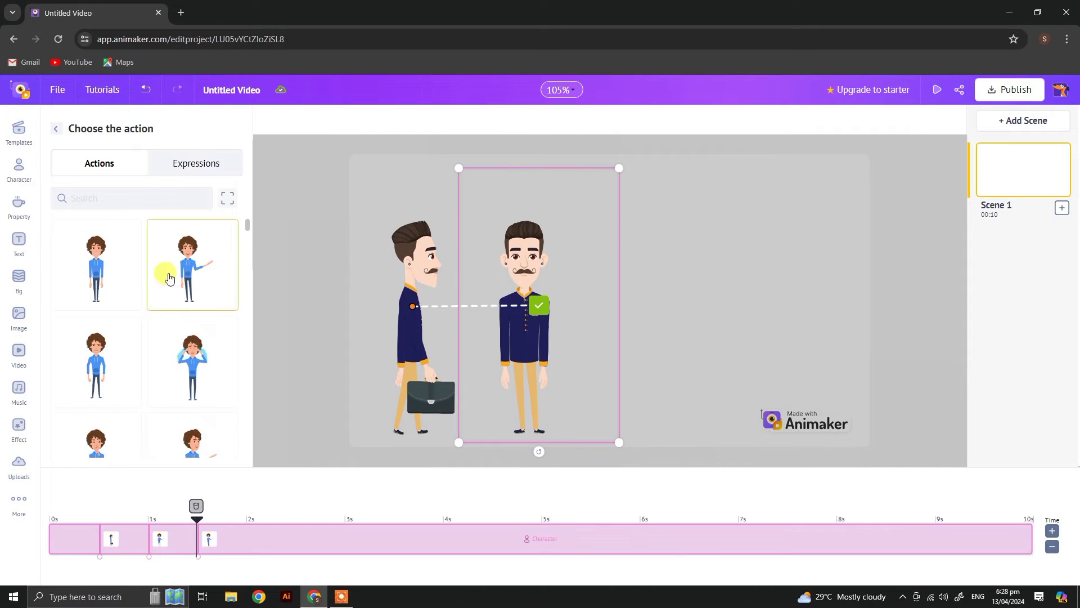
scroll(186, 360, "down", 3)
scroll(135, 393, "down", 5)
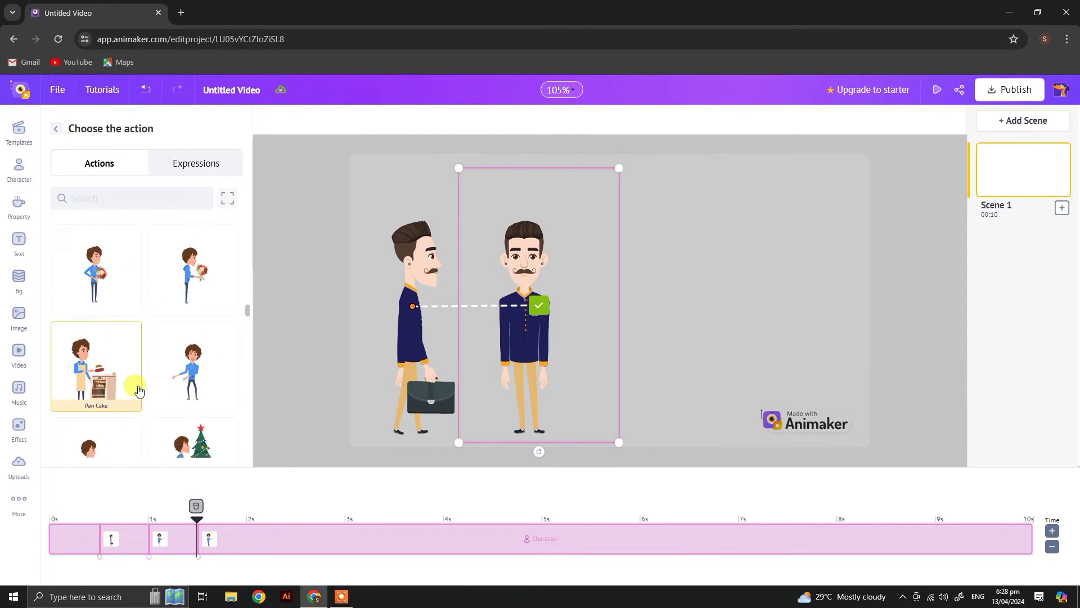
left_click(223, 253)
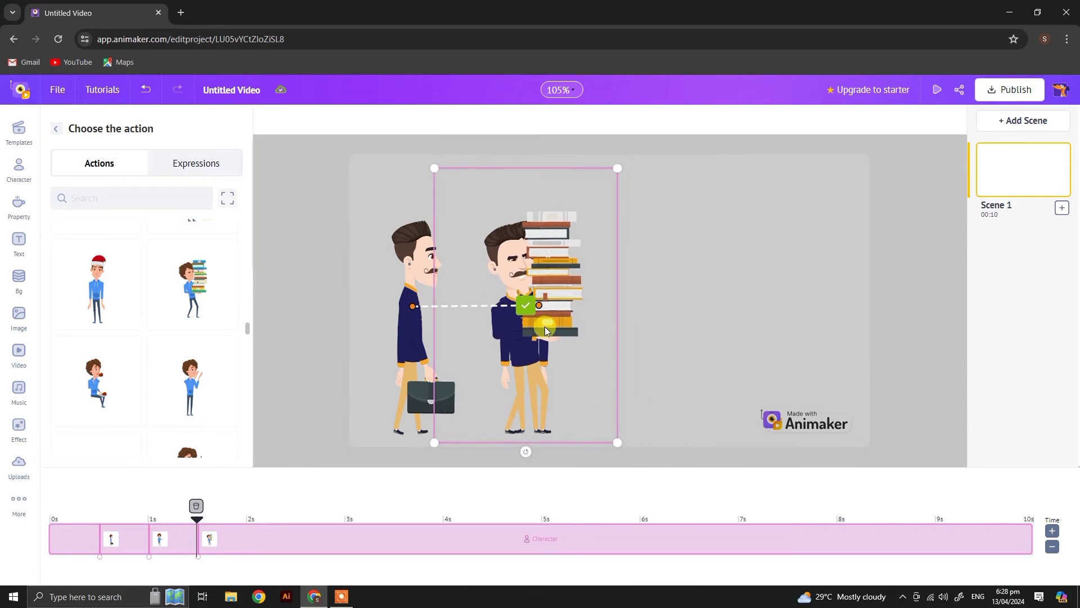
left_click_drag(545, 331, 694, 329)
left_click(678, 304)
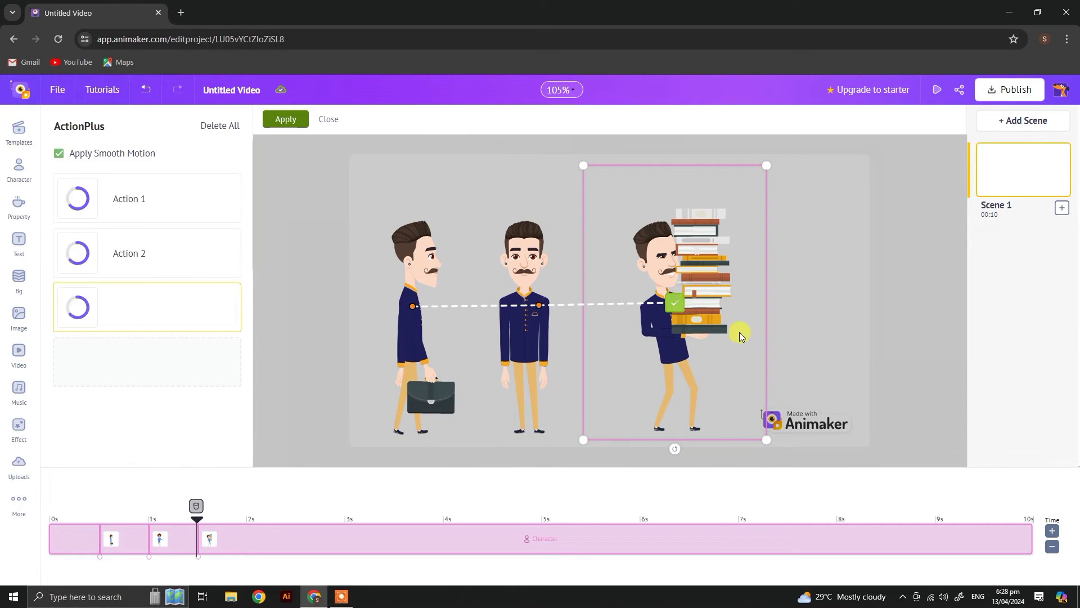
left_click(285, 119)
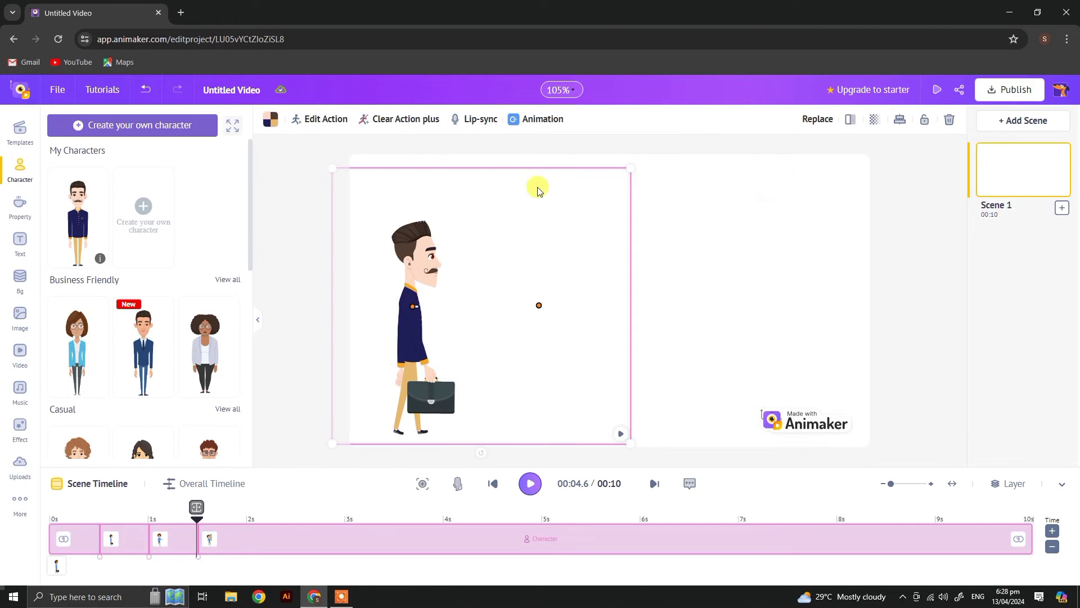
left_click(931, 93)
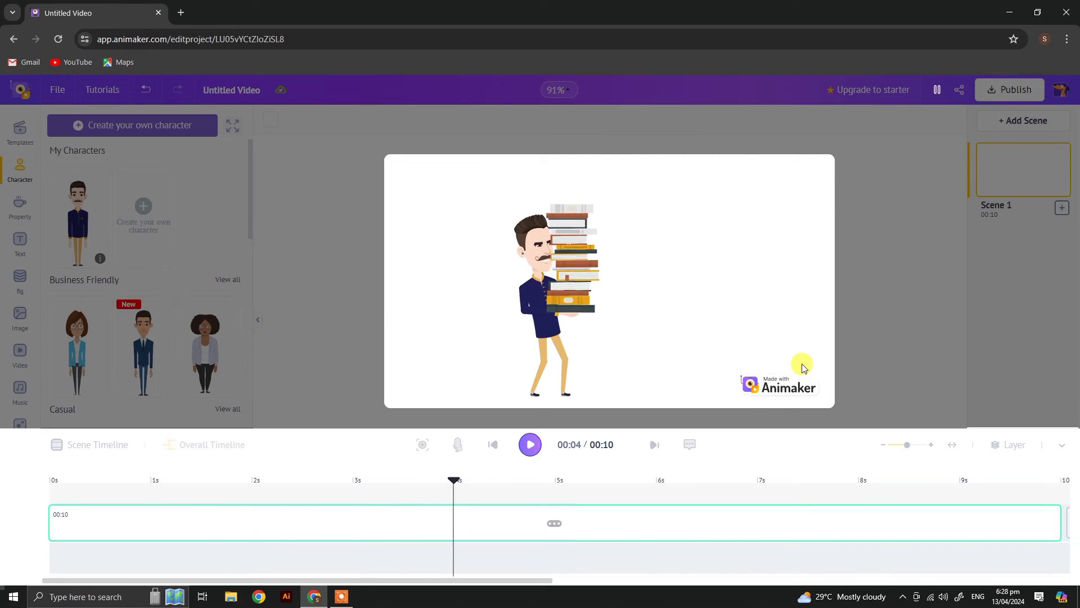
left_click(482, 477)
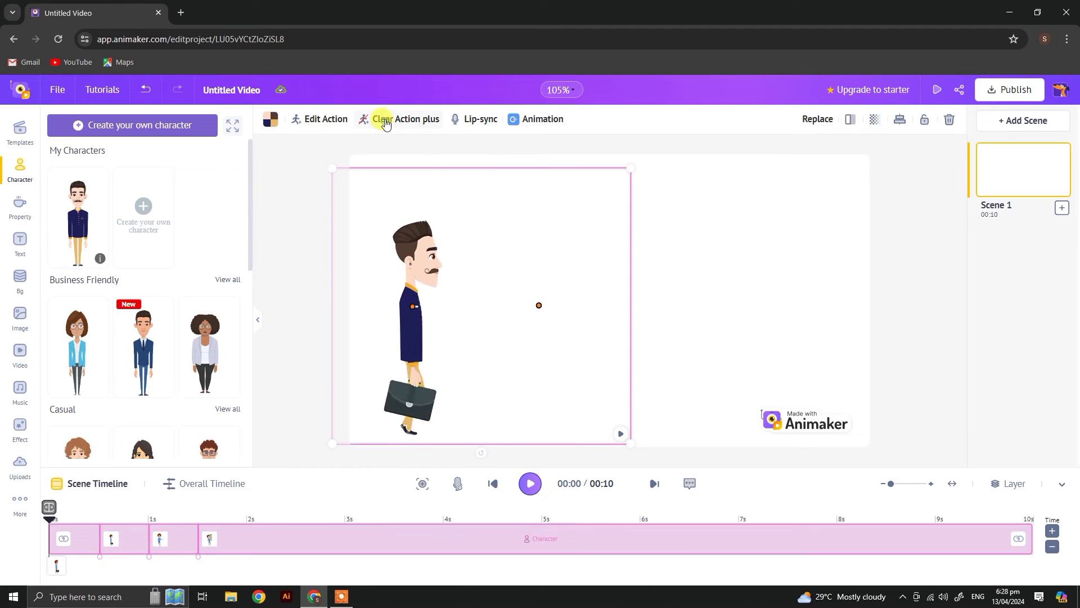
Clear the ActionPlus path, shift the character left, and set the Business office cubicles background
left_click(629, 249)
left_click_drag(408, 307, 385, 304)
left_click(530, 335)
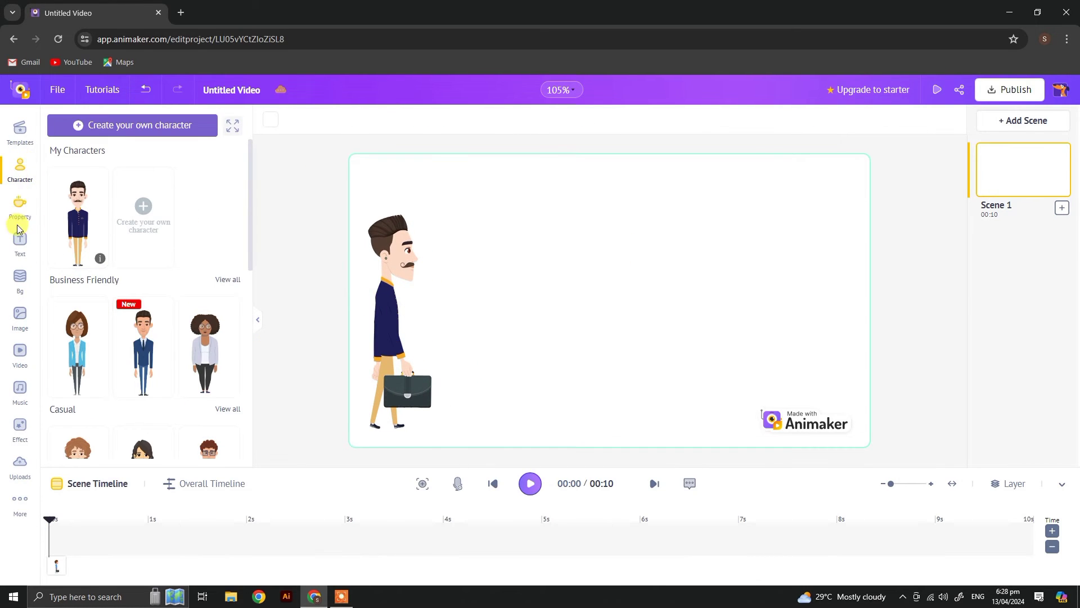
left_click(19, 275)
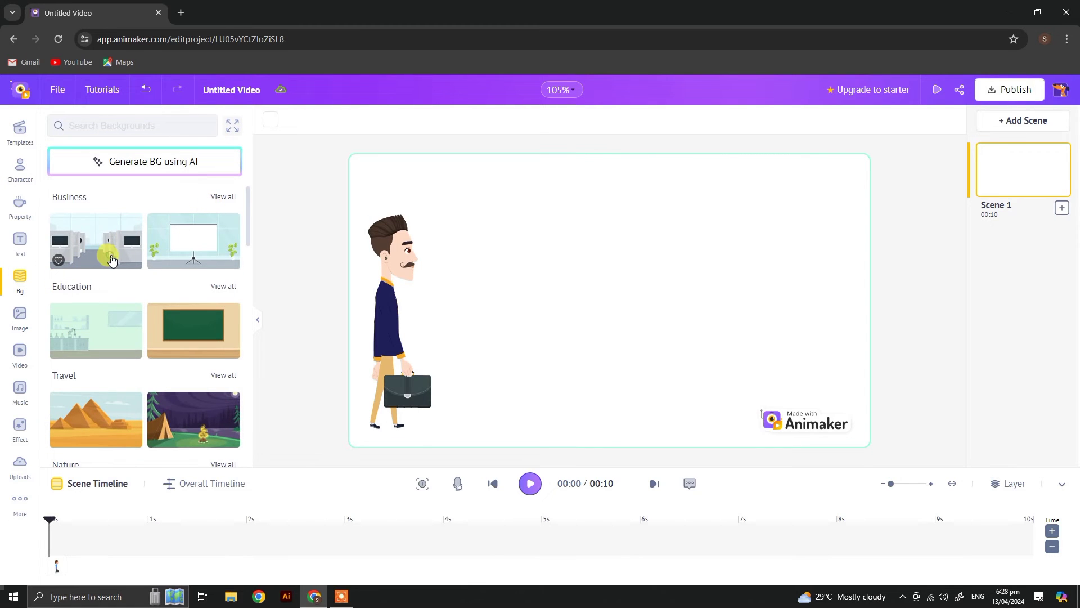
left_click(112, 259)
Enlarge the character and set an ActionPlus walk destination near the office's middle
left_click(410, 371)
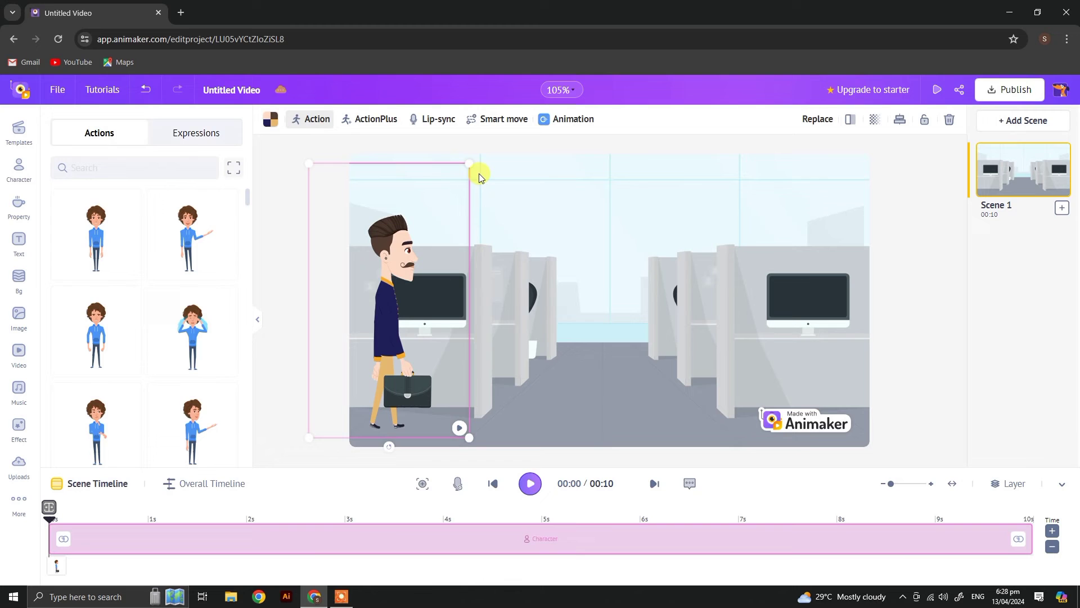
left_click_drag(470, 167, 475, 158)
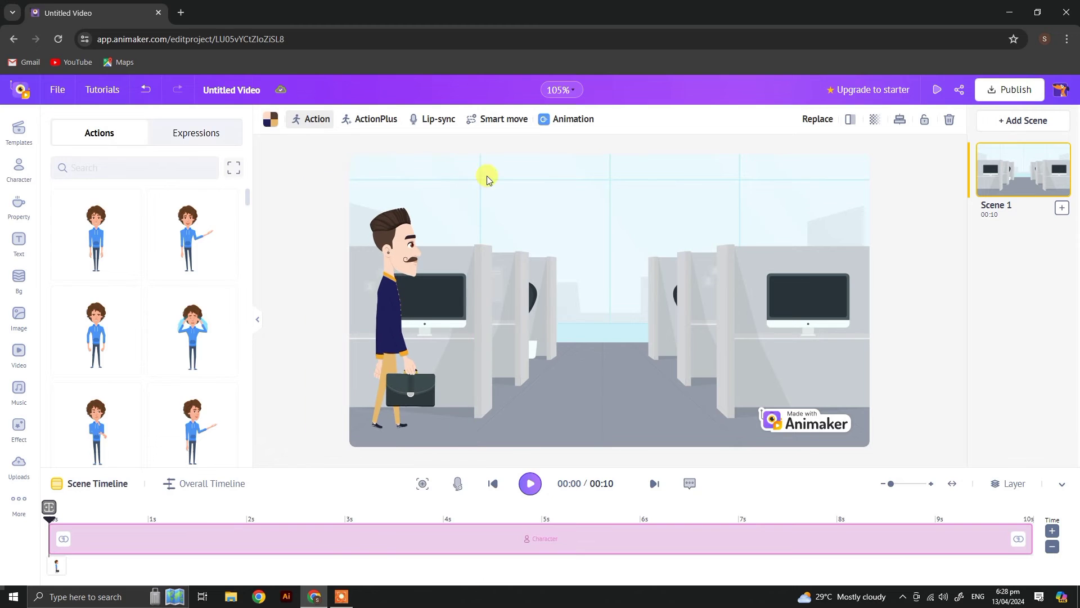
left_click(373, 119)
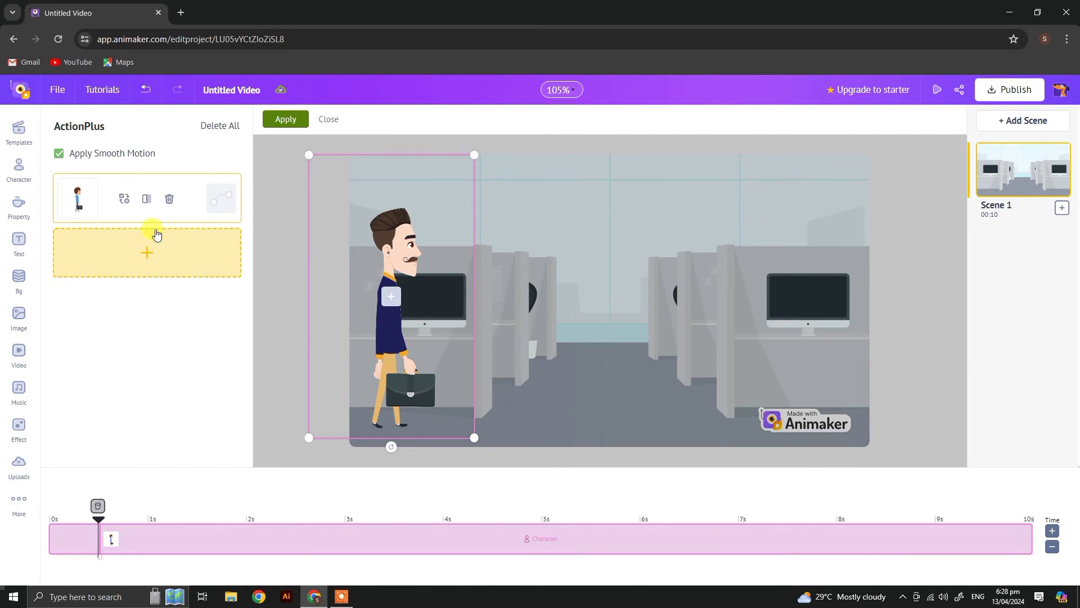
left_click_drag(390, 297, 594, 297)
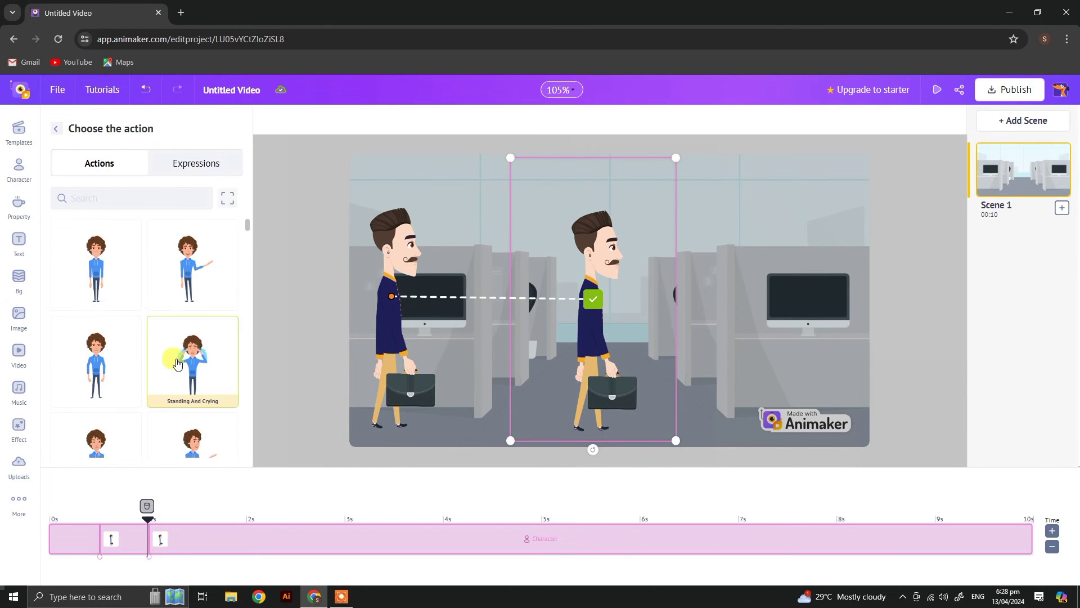
End the walk with the Showing 4 raised-hand action and apply the motion
scroll(174, 355, "down", 3)
scroll(178, 360, "down", 5)
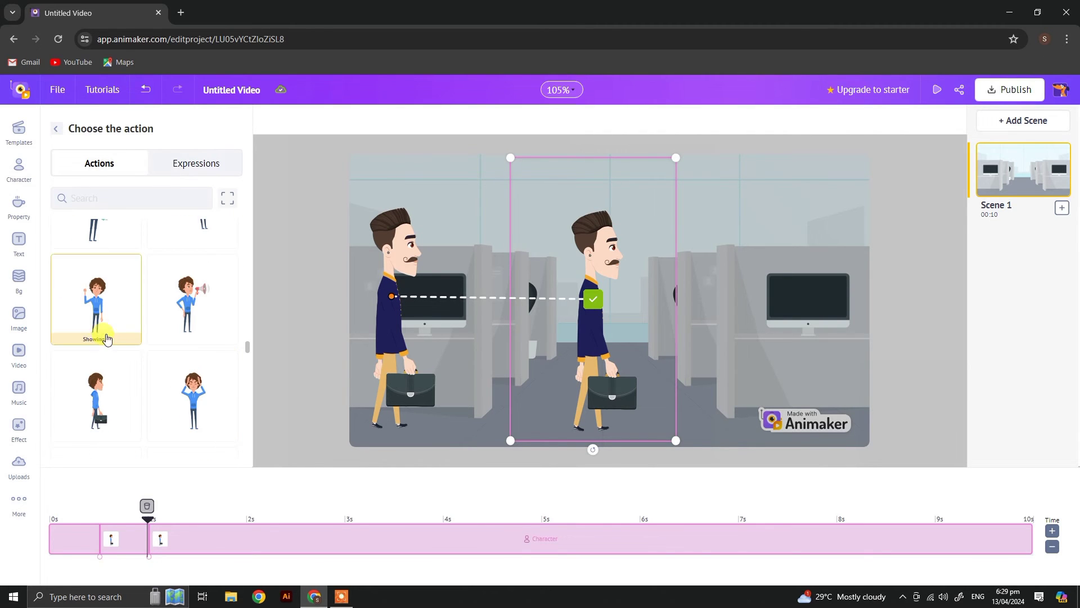
scroll(124, 417, "down", 4)
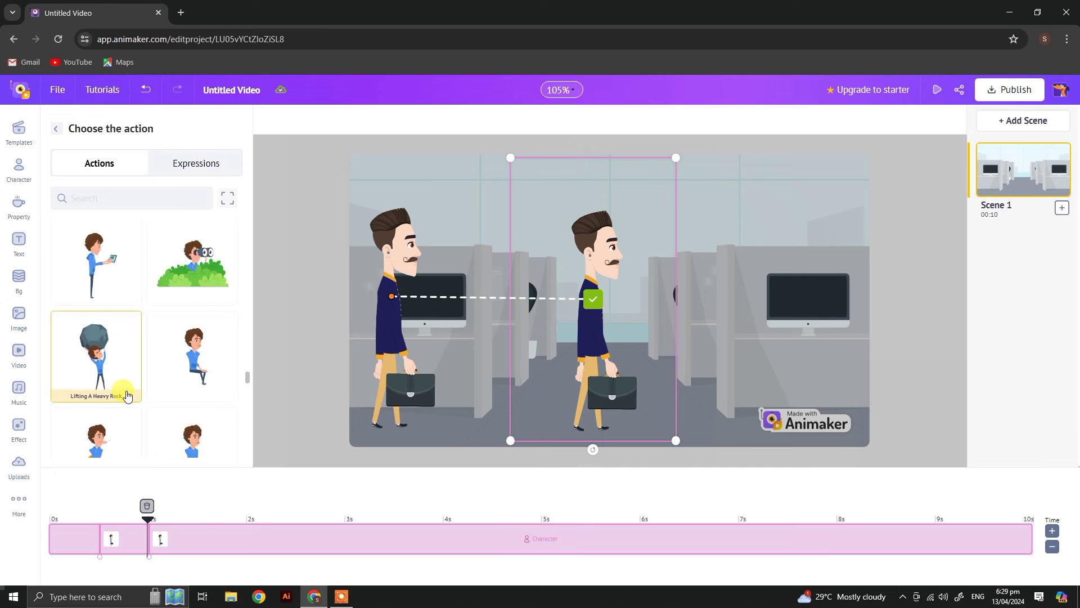
scroll(127, 393, "down", 3)
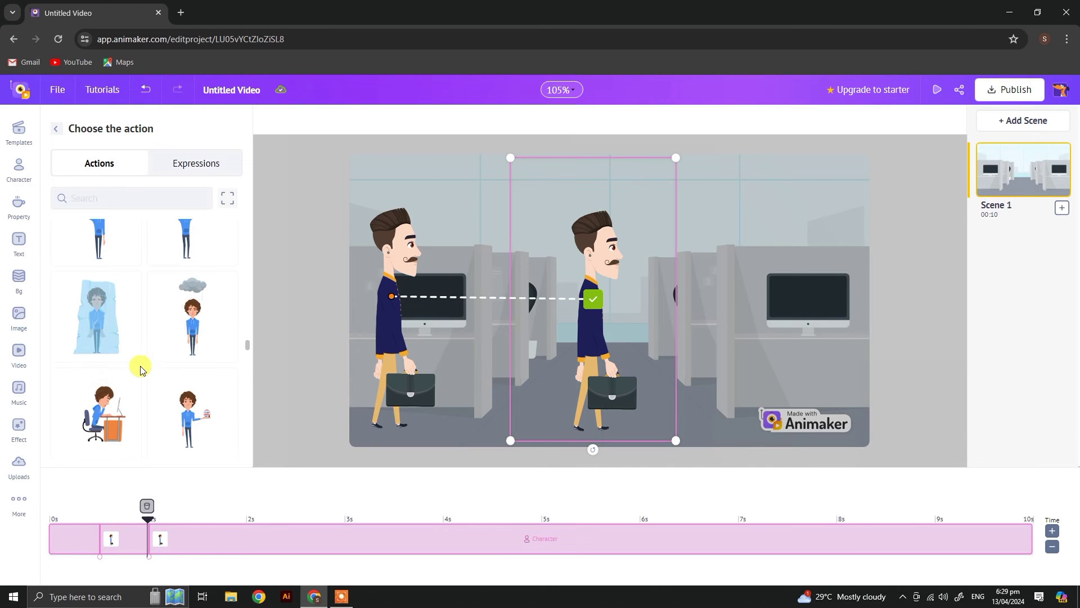
scroll(141, 368, "down", 2)
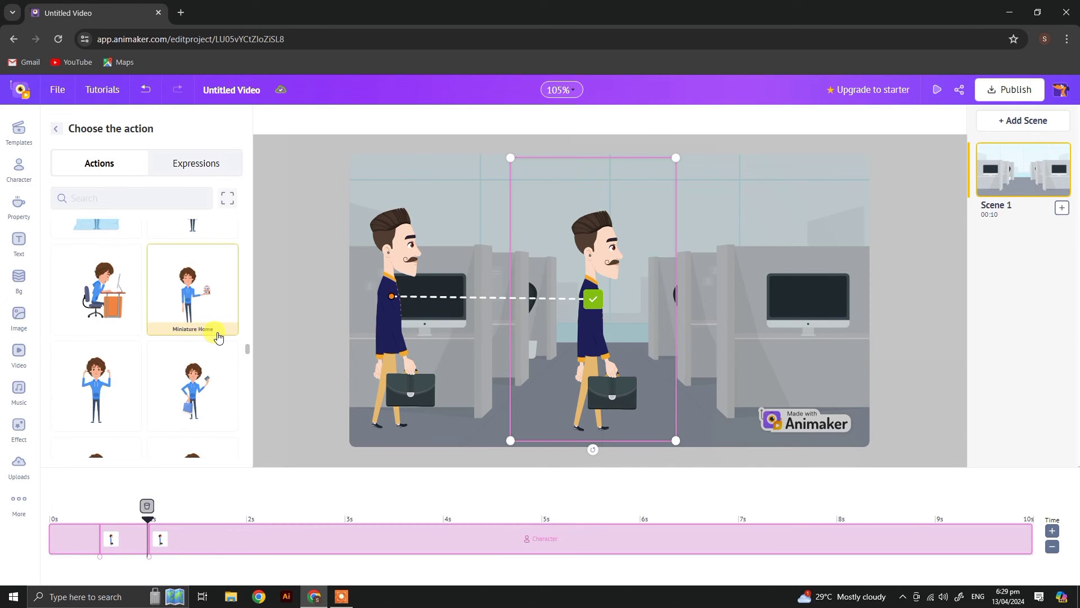
scroll(220, 337, "down", 2)
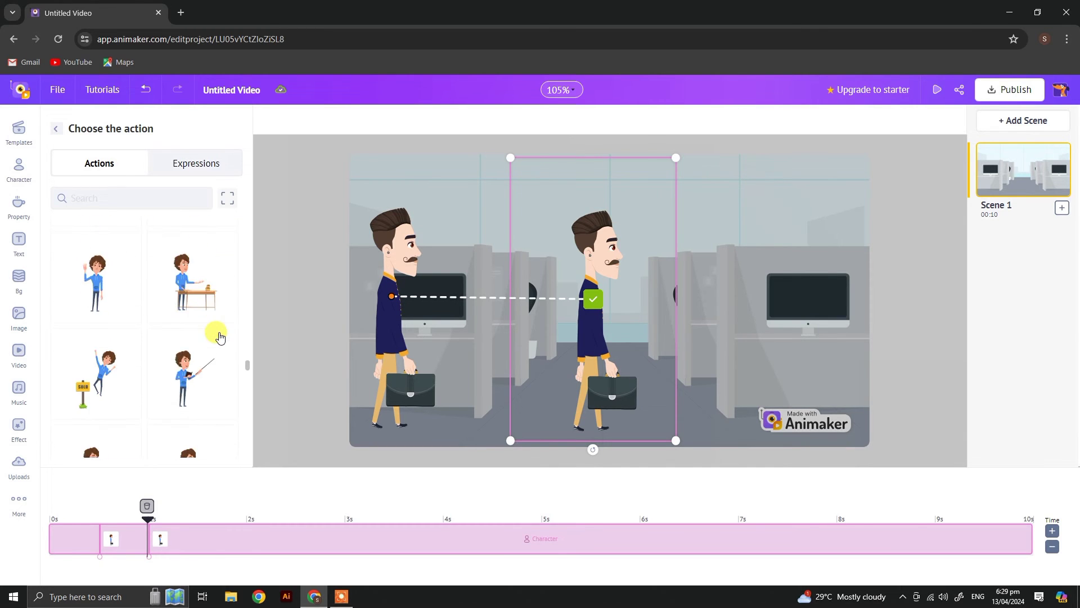
left_click(123, 309)
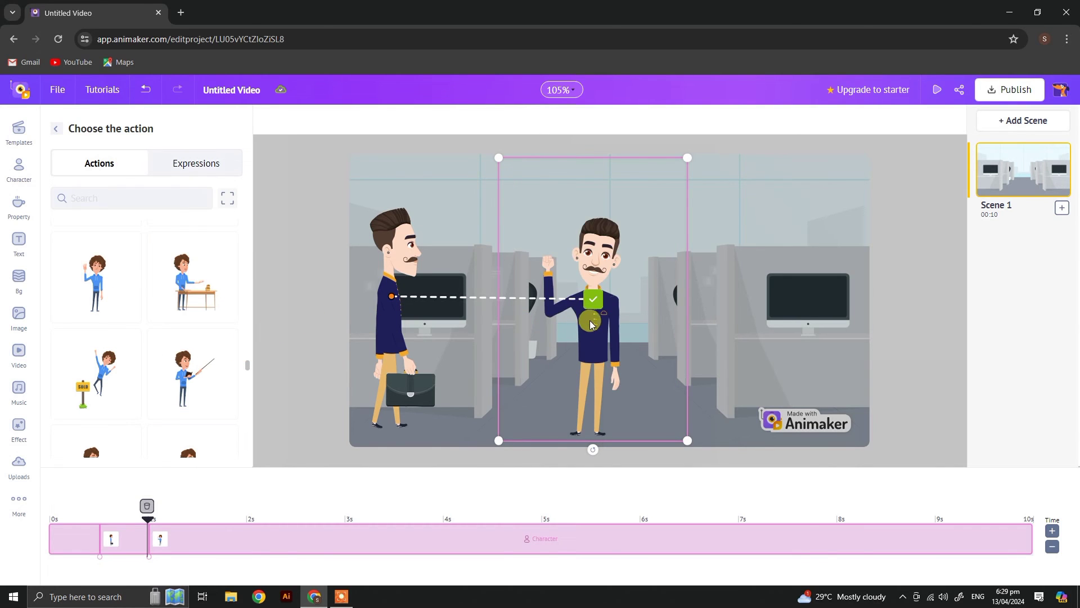
left_click(594, 308)
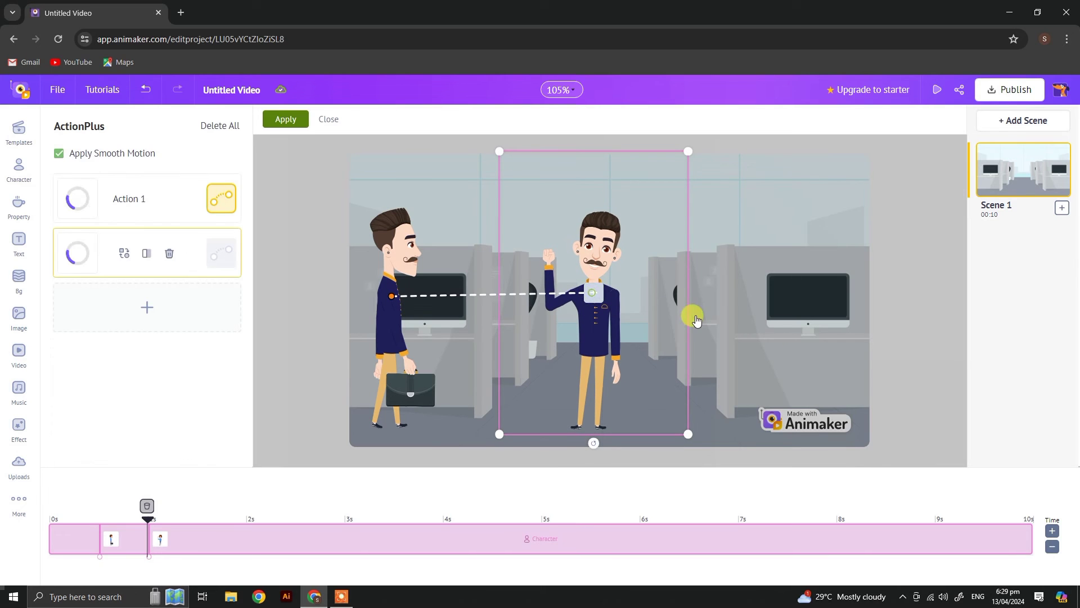
left_click(303, 125)
left_click(935, 97)
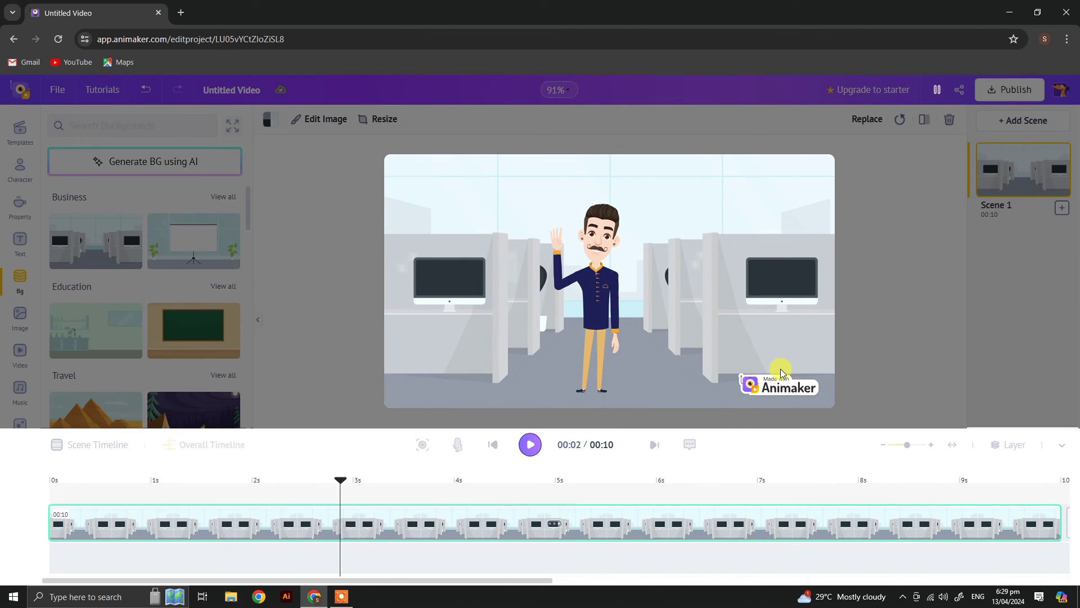
left_click(530, 445)
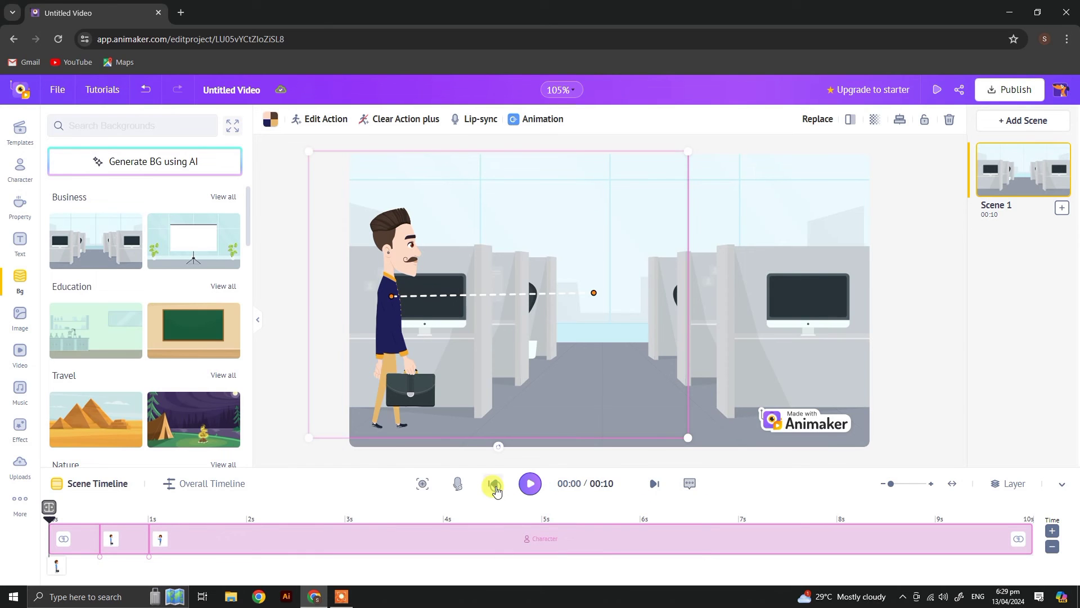
Trim Scene 1 to 3.1 seconds in the Overall Timeline and enlarge the canvas area
left_click(215, 485)
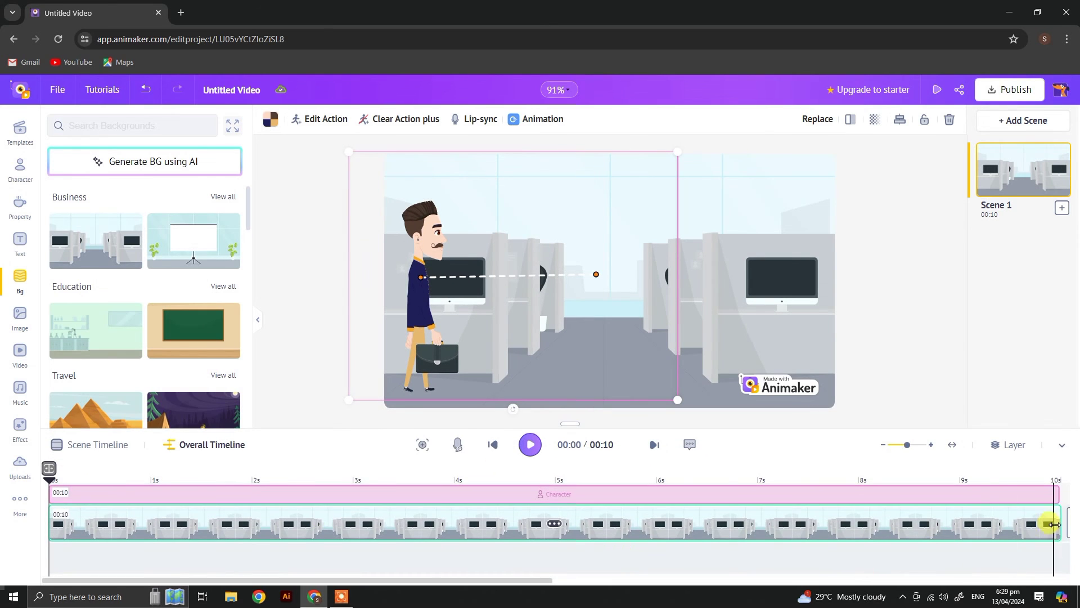
left_click_drag(1059, 518, 364, 508)
left_click(275, 520)
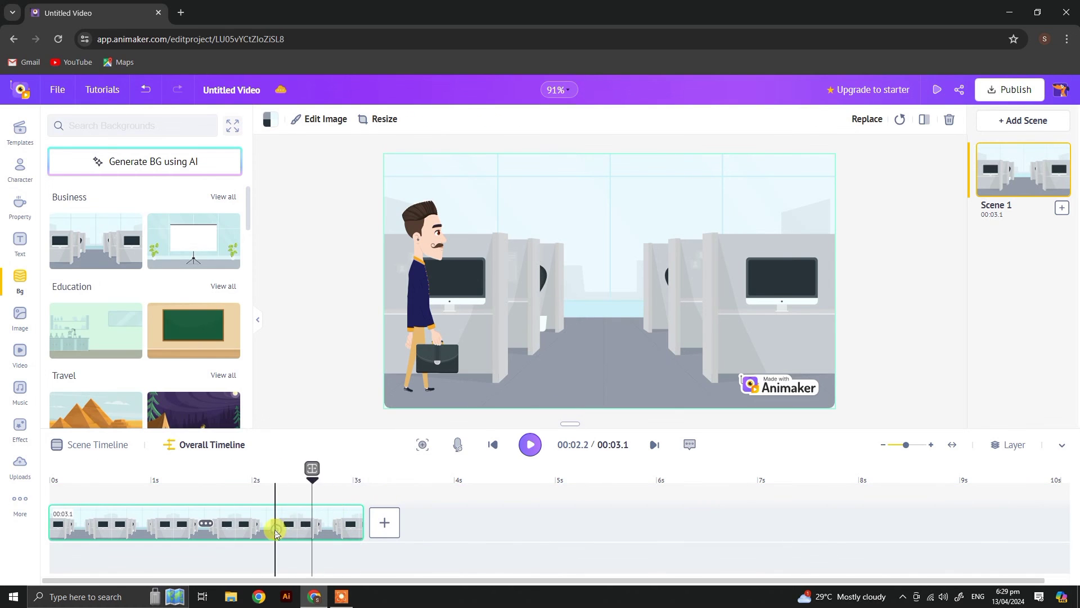
left_click(493, 444)
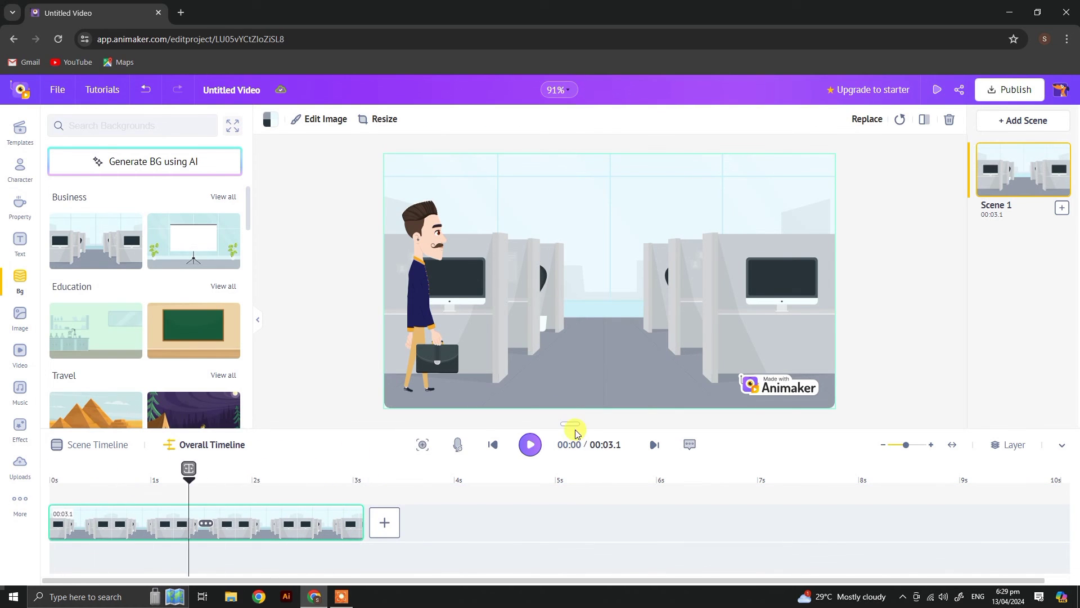
left_click_drag(563, 429, 563, 468)
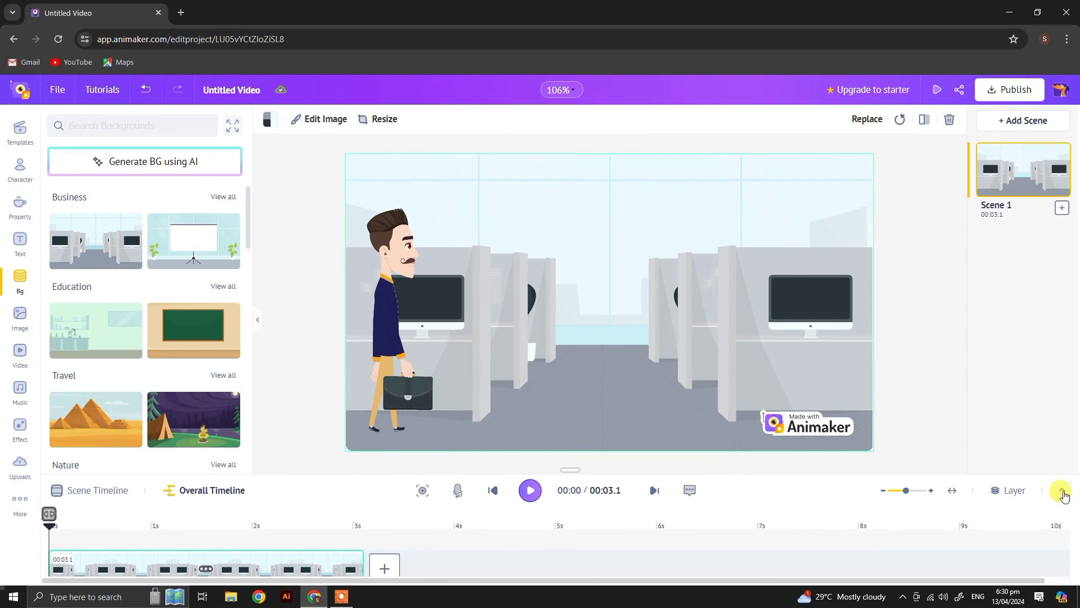
Collapse the timeline so the canvas fills the editor, then preview the 3.1-second office scene
left_click(1062, 493)
left_click(1063, 448)
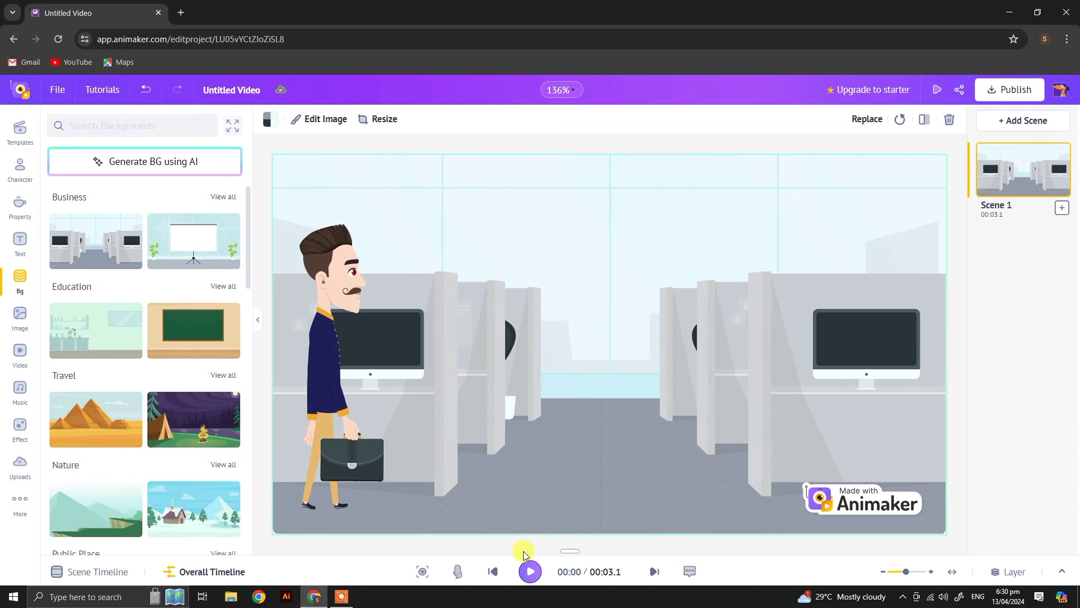
left_click(935, 100)
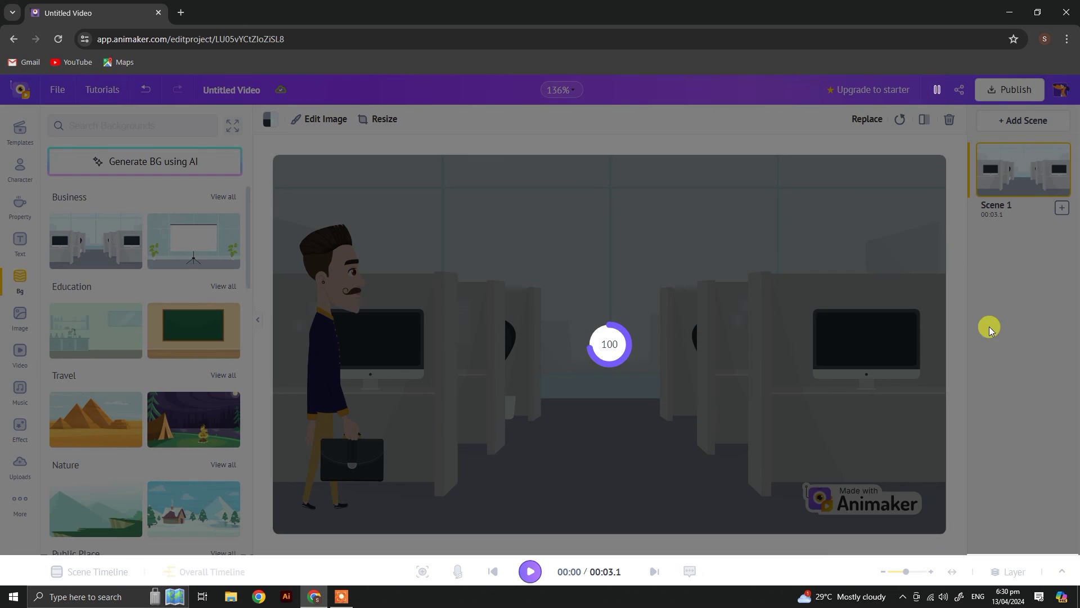